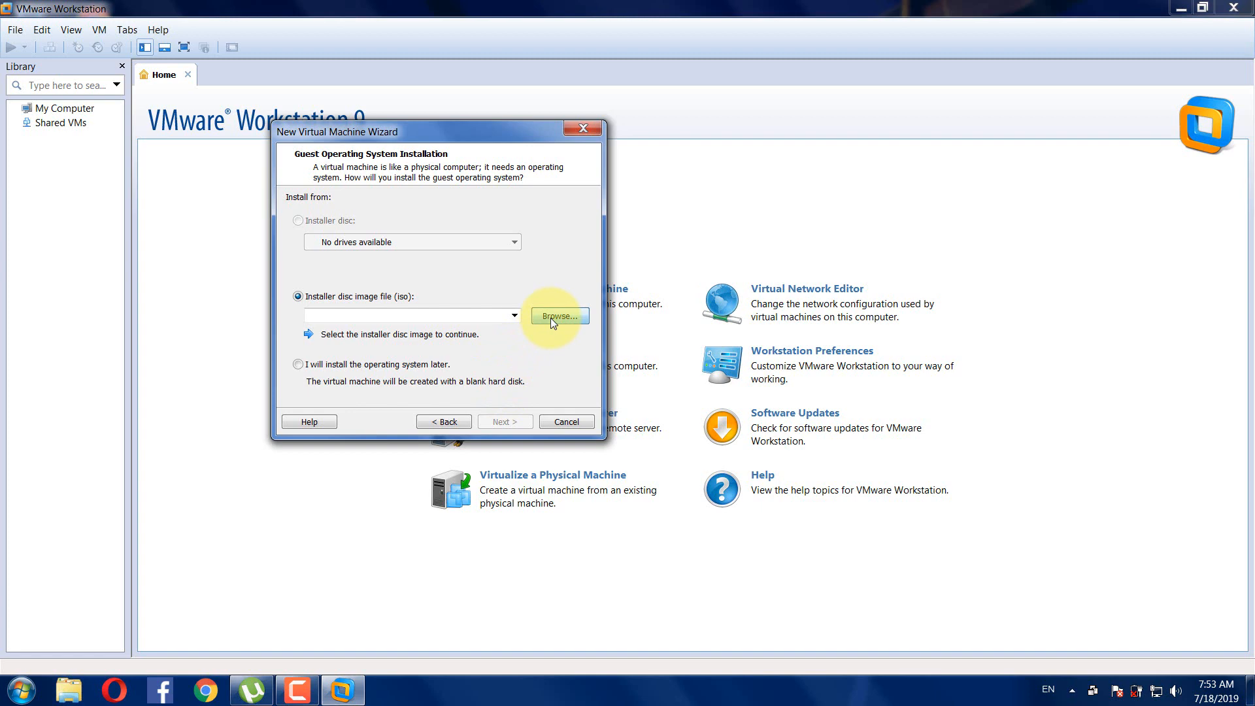
click(553, 319)
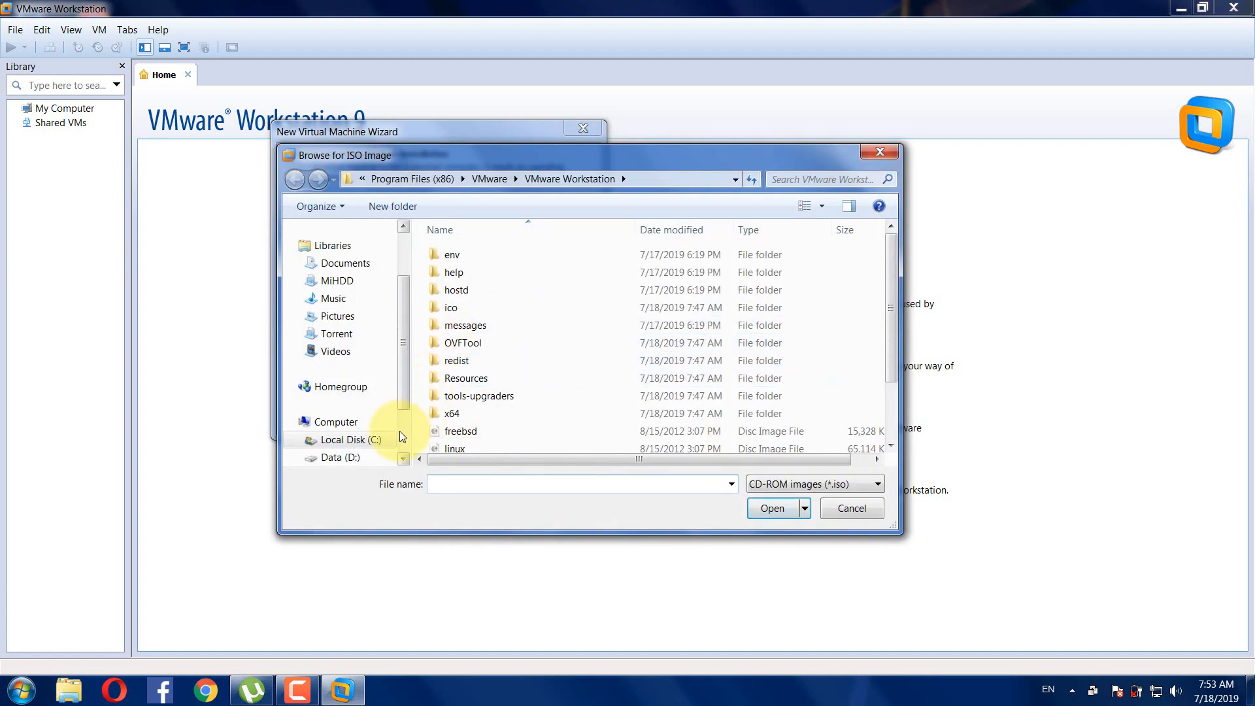
scroll(395, 421, down, 2)
click(364, 388)
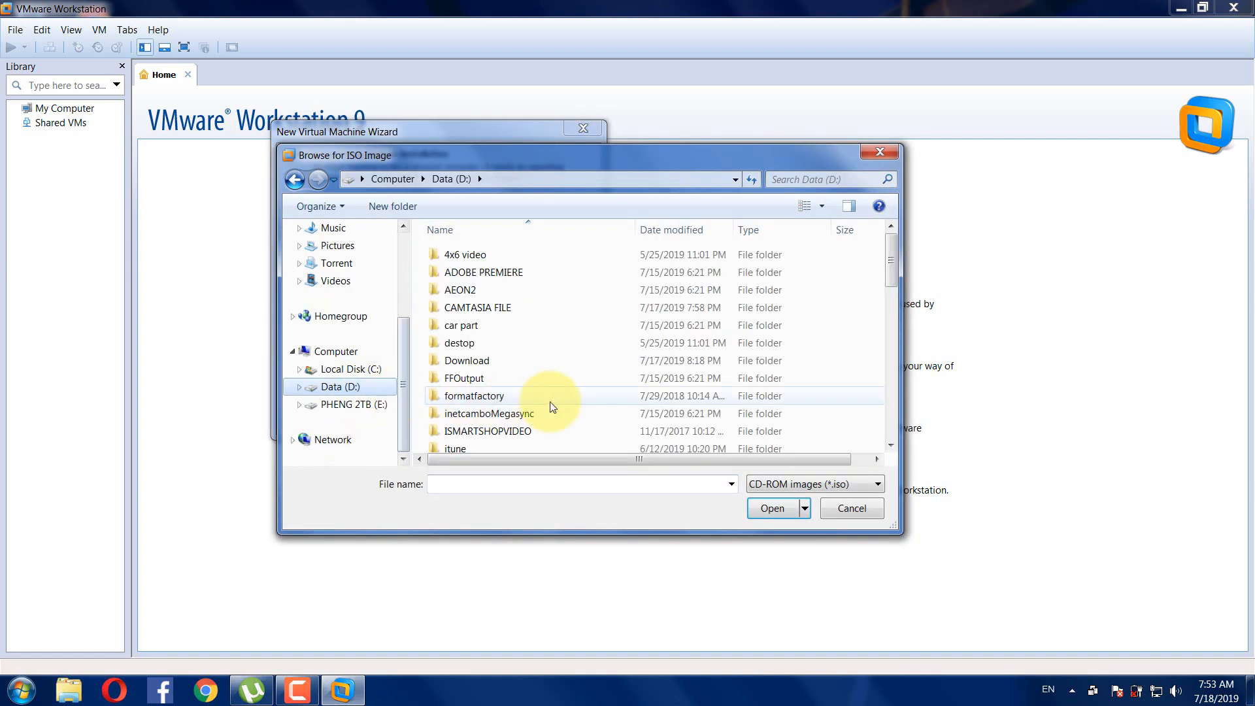
click(893, 341)
drag(893, 341, 876, 439)
click(512, 427)
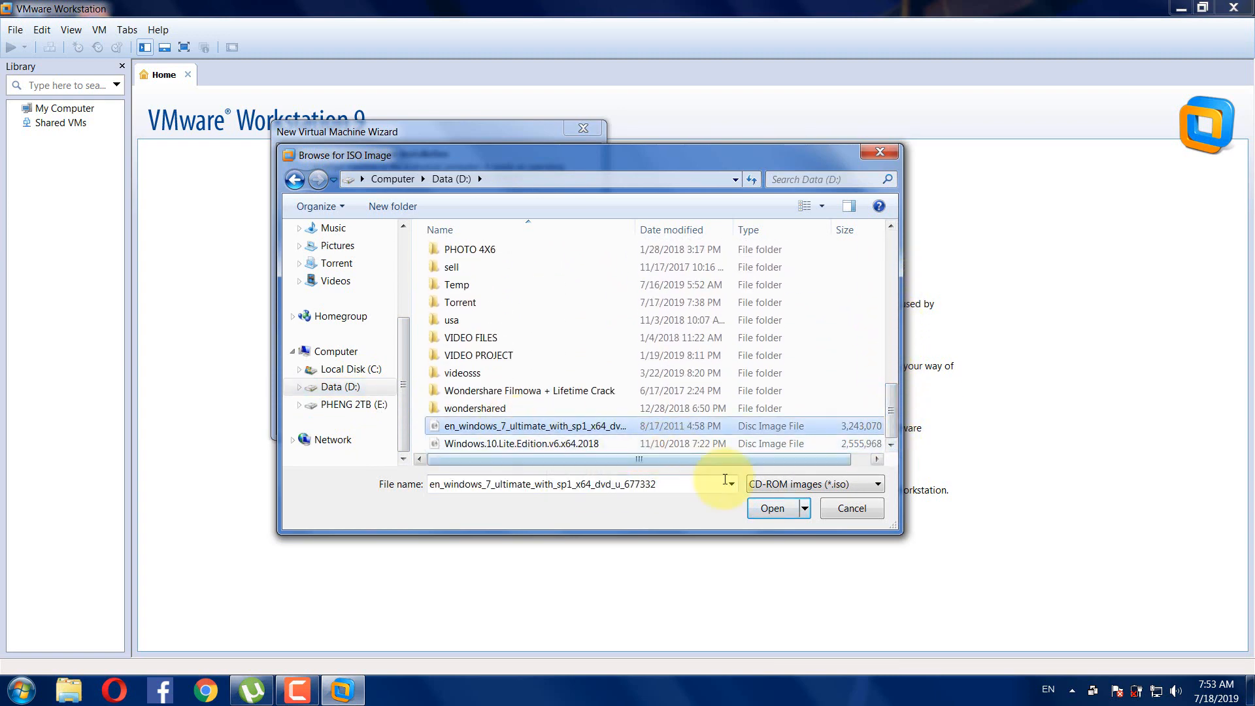
click(772, 509)
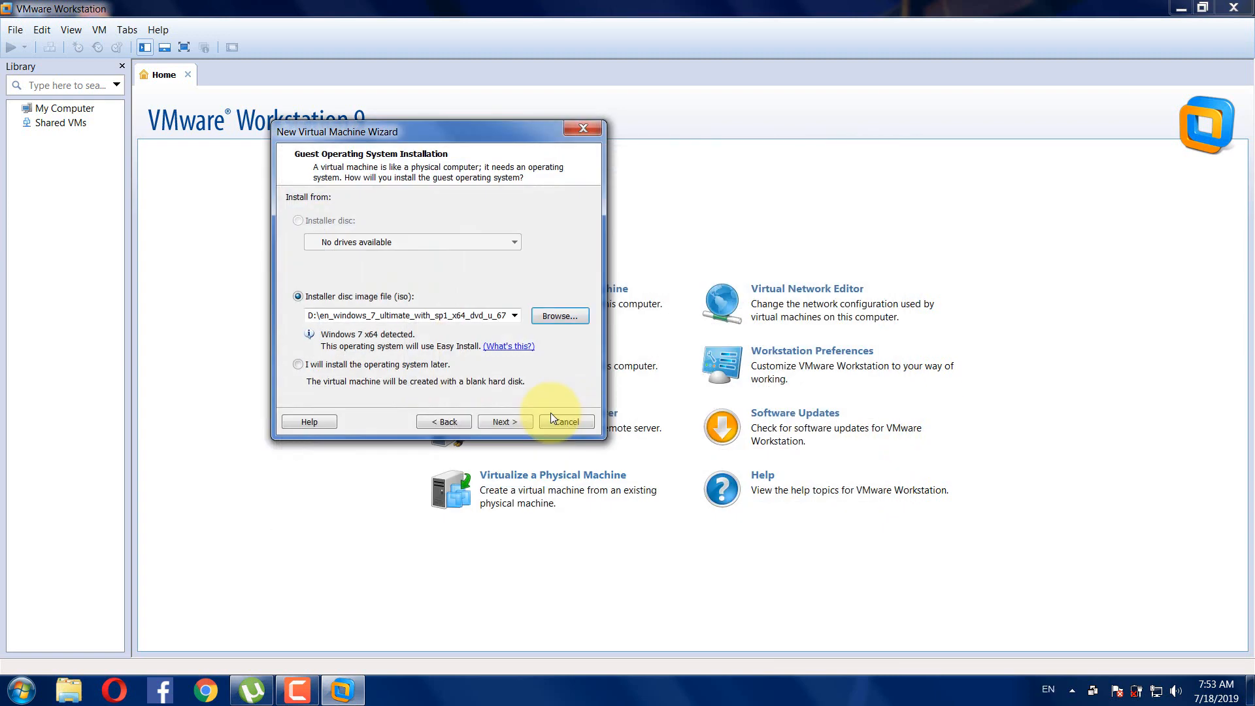
click(518, 422)
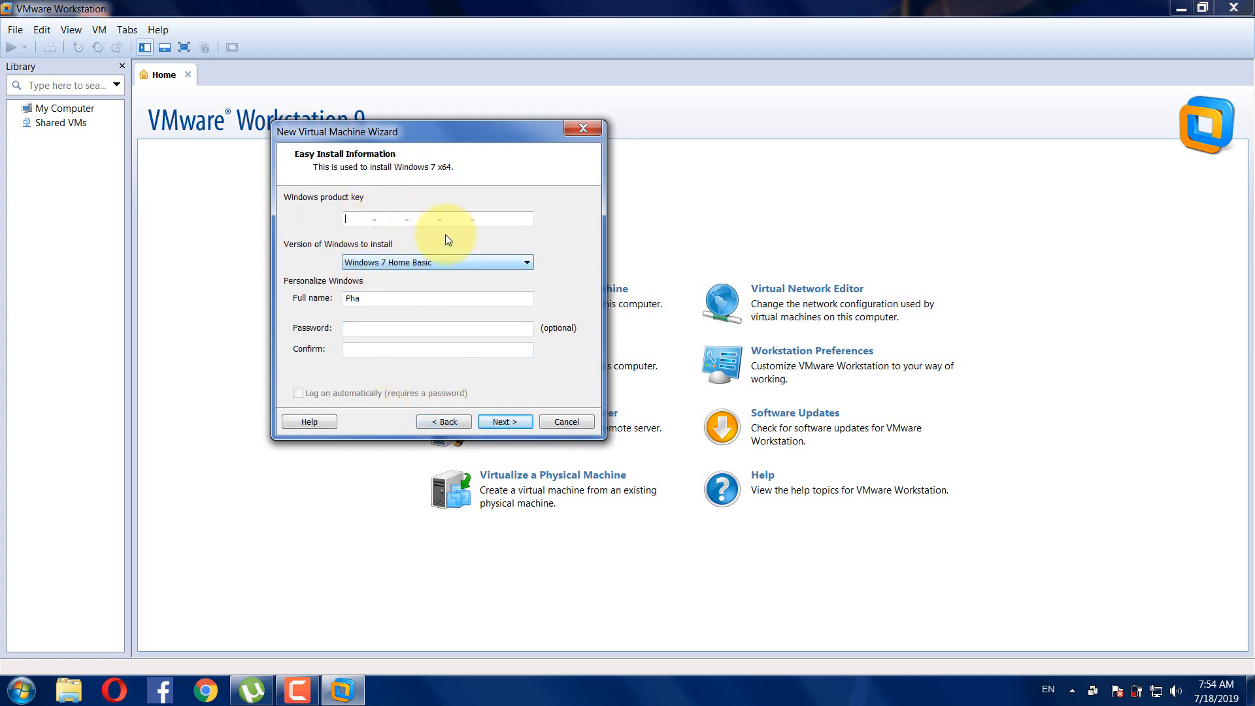
click(454, 423)
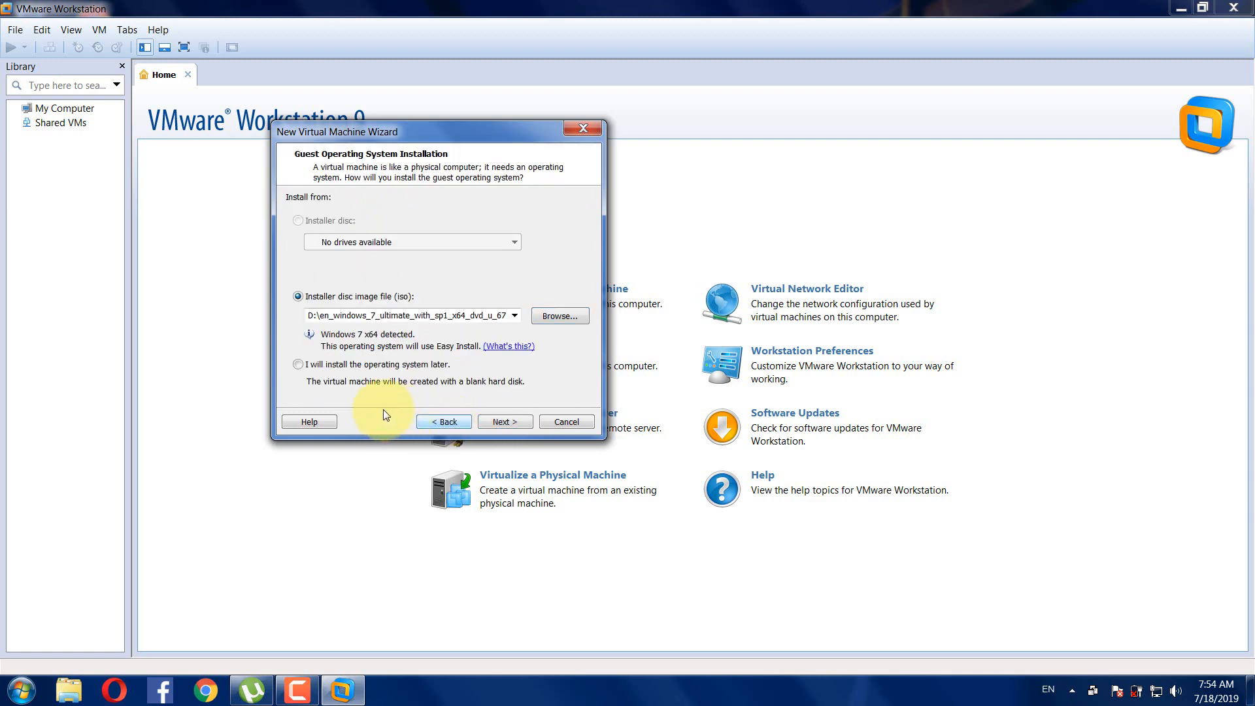
- Choose to install the operating system later and accept Microsoft Windows, version Windows 7, as the guest system
click(353, 366)
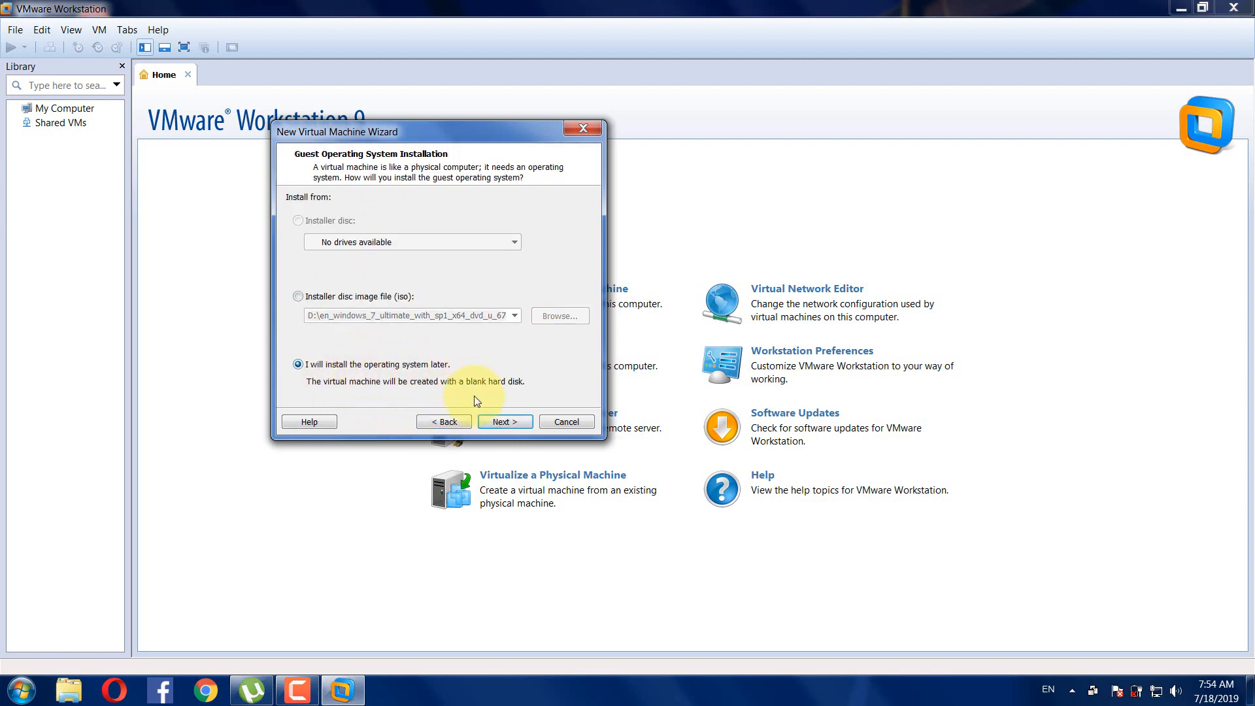
click(507, 421)
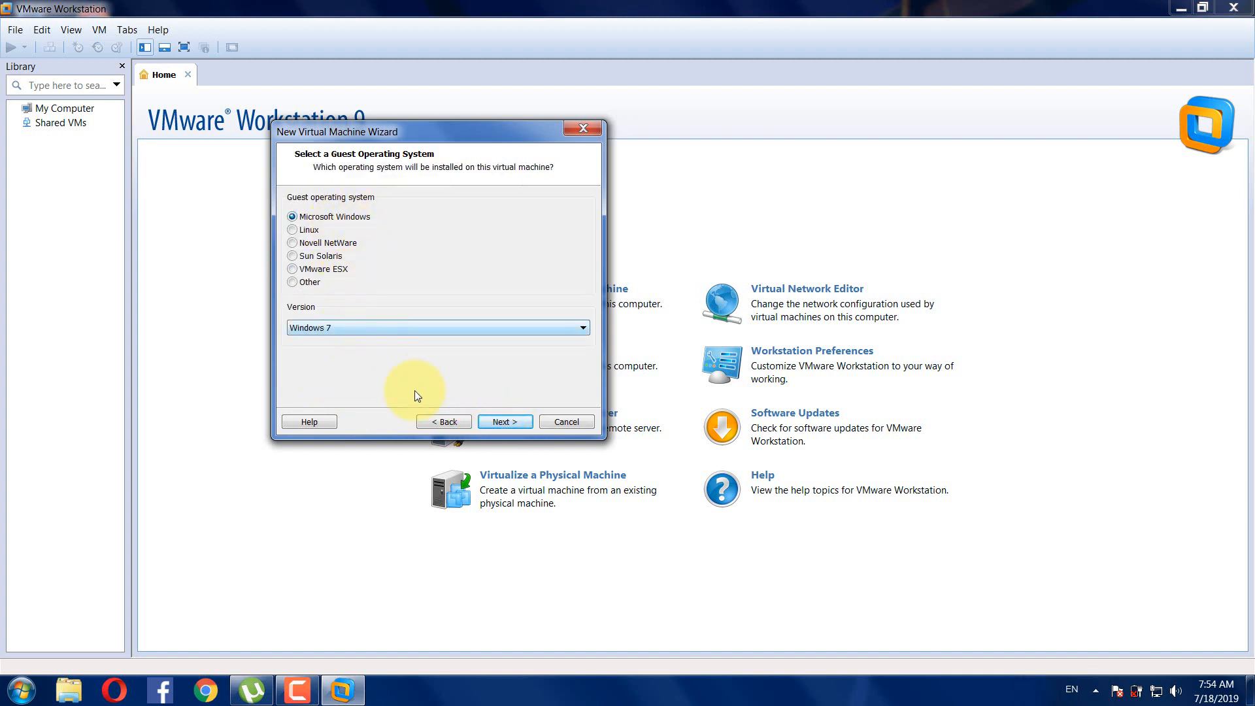
click(504, 423)
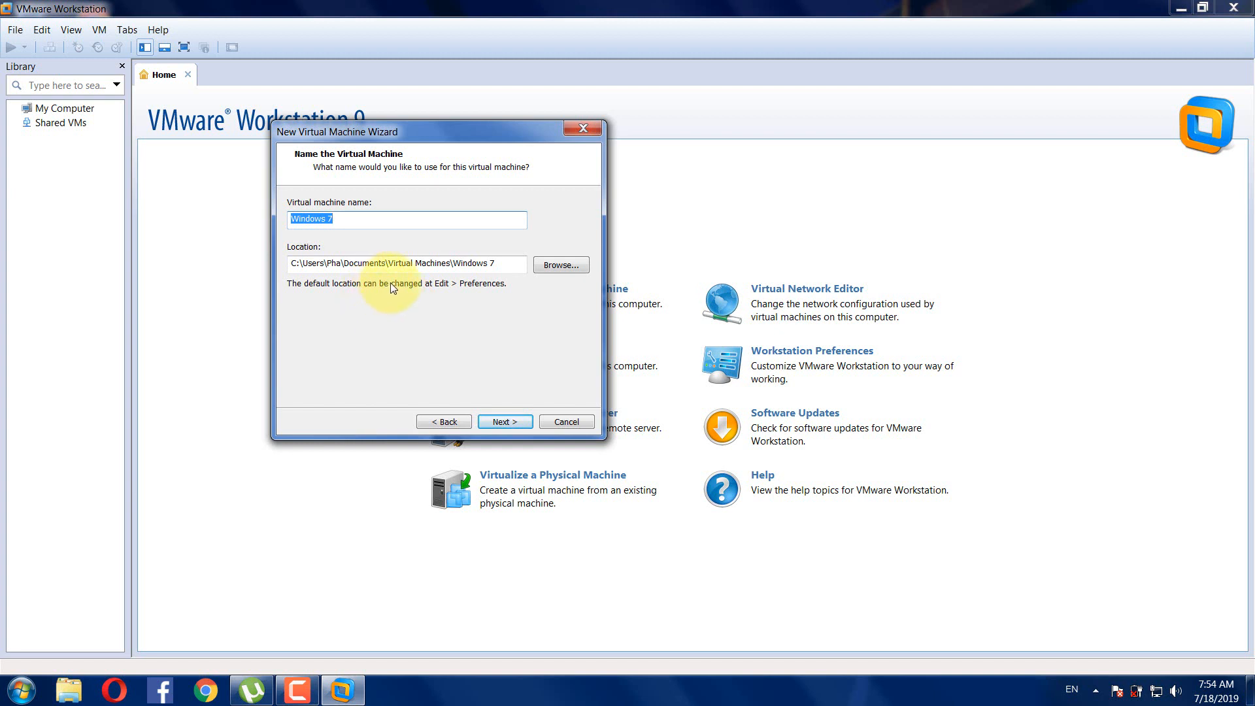
- Create a folder vmwarefilewin7 on Local Disk (C:) as the virtual machine's location and keep the name Windows 7
click(569, 272)
drag(730, 345, 739, 315)
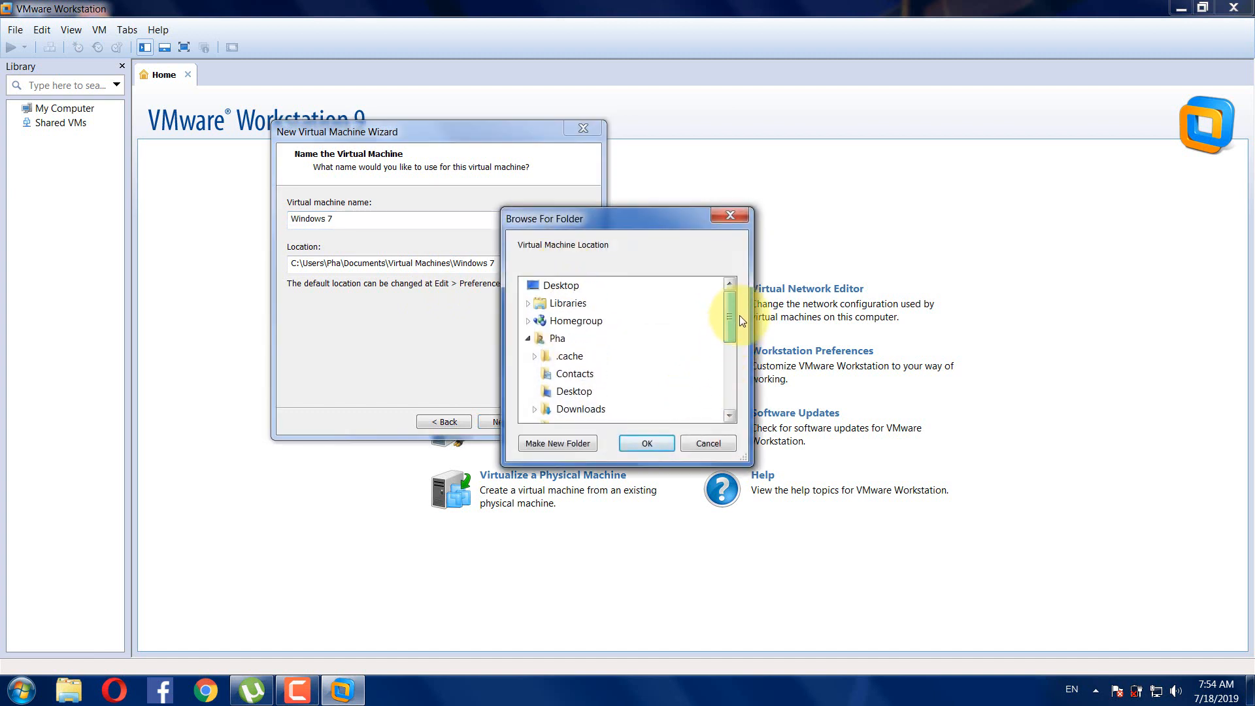
click(528, 338)
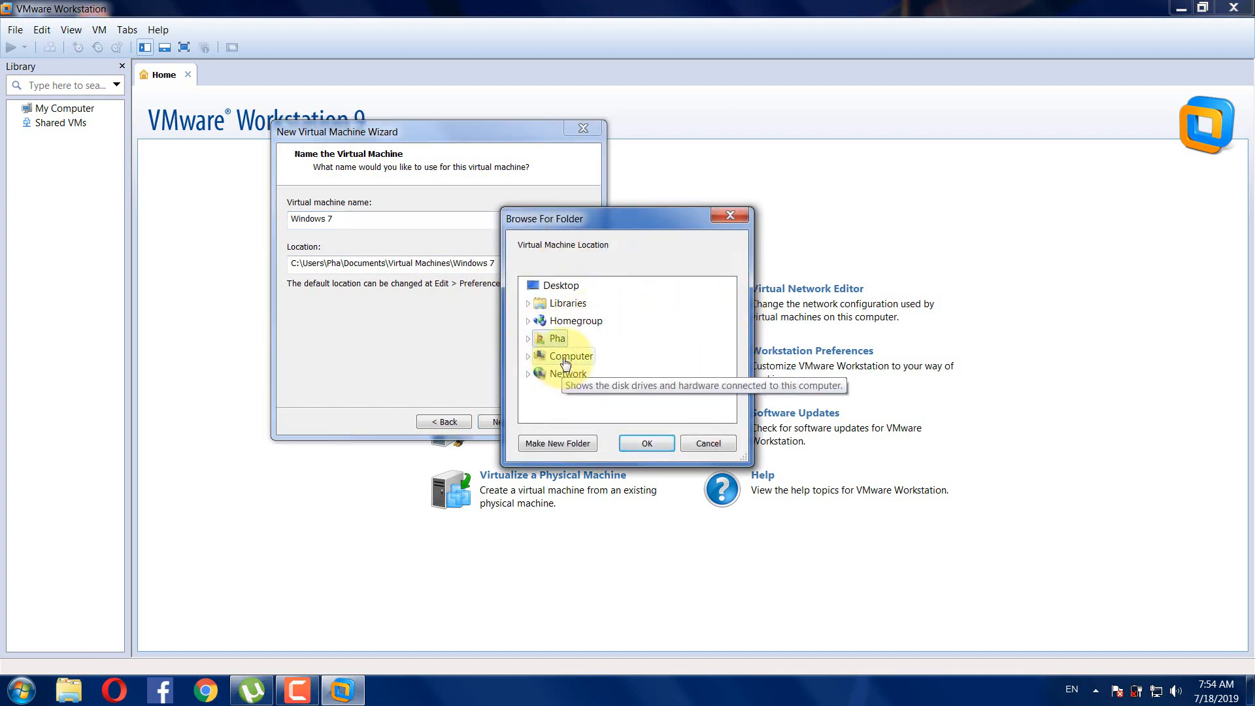
double_click(565, 358)
double_click(585, 373)
click(570, 441)
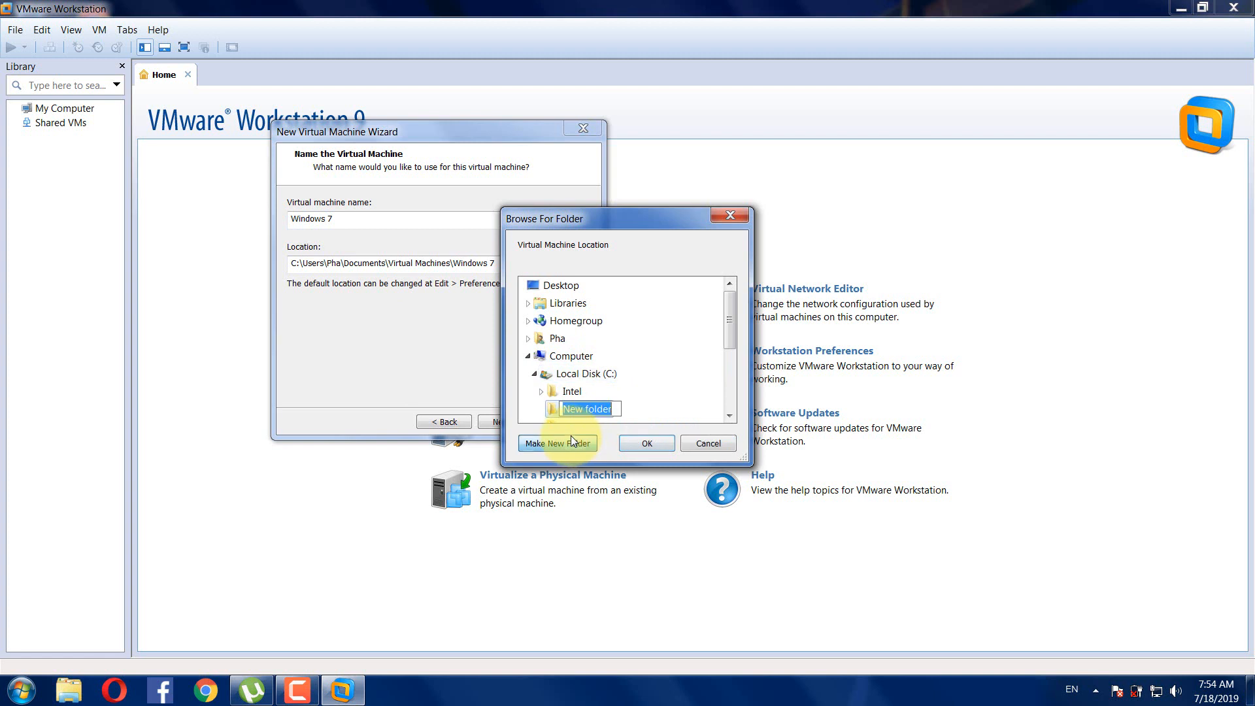
text(vmware)
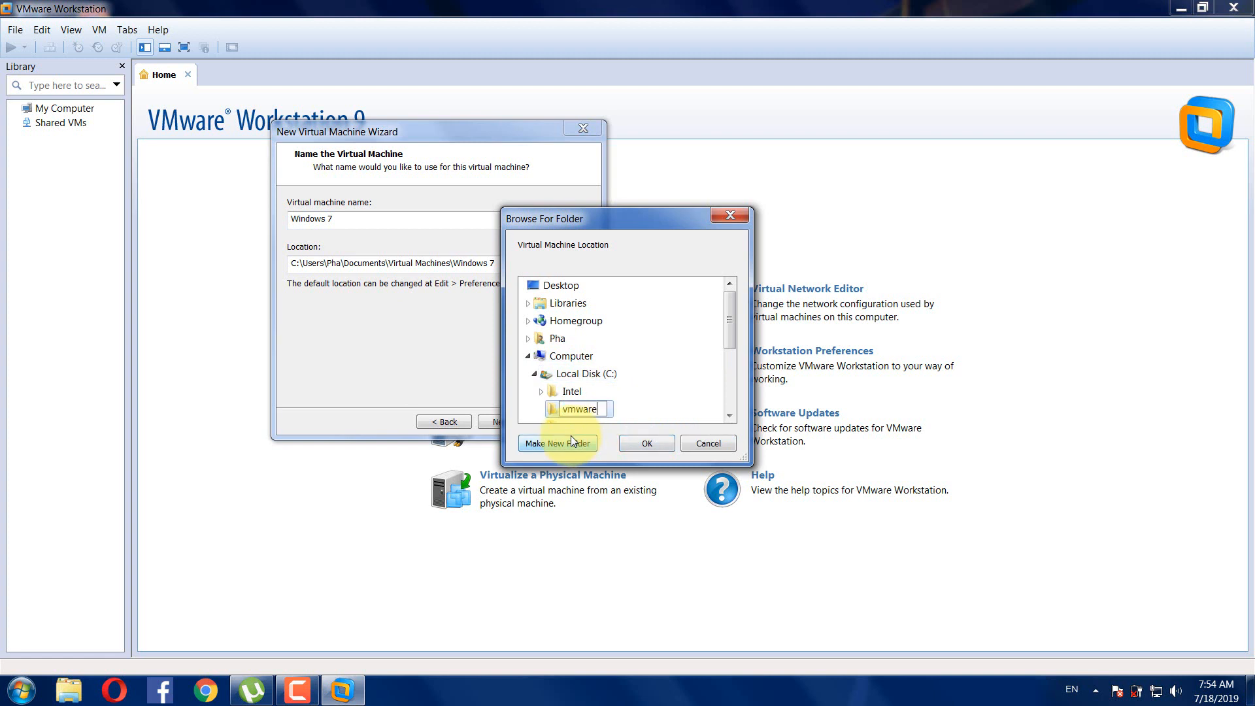
text(filewin7)
click(642, 437)
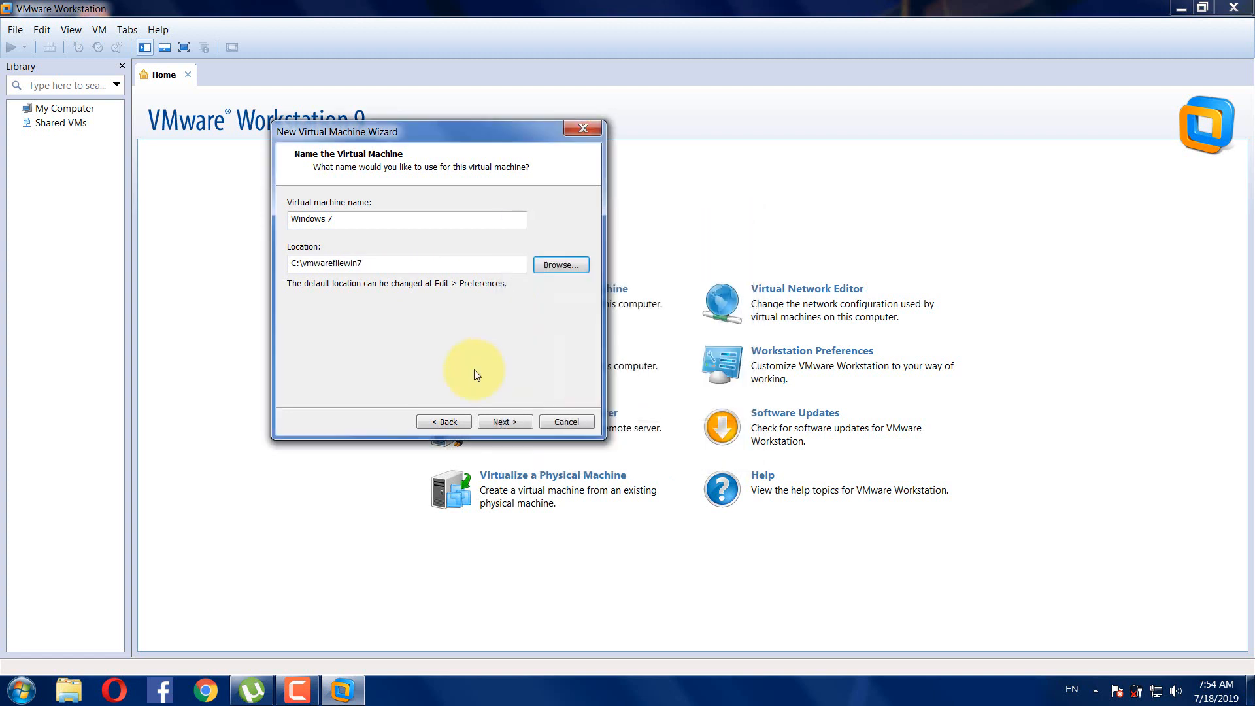
click(501, 421)
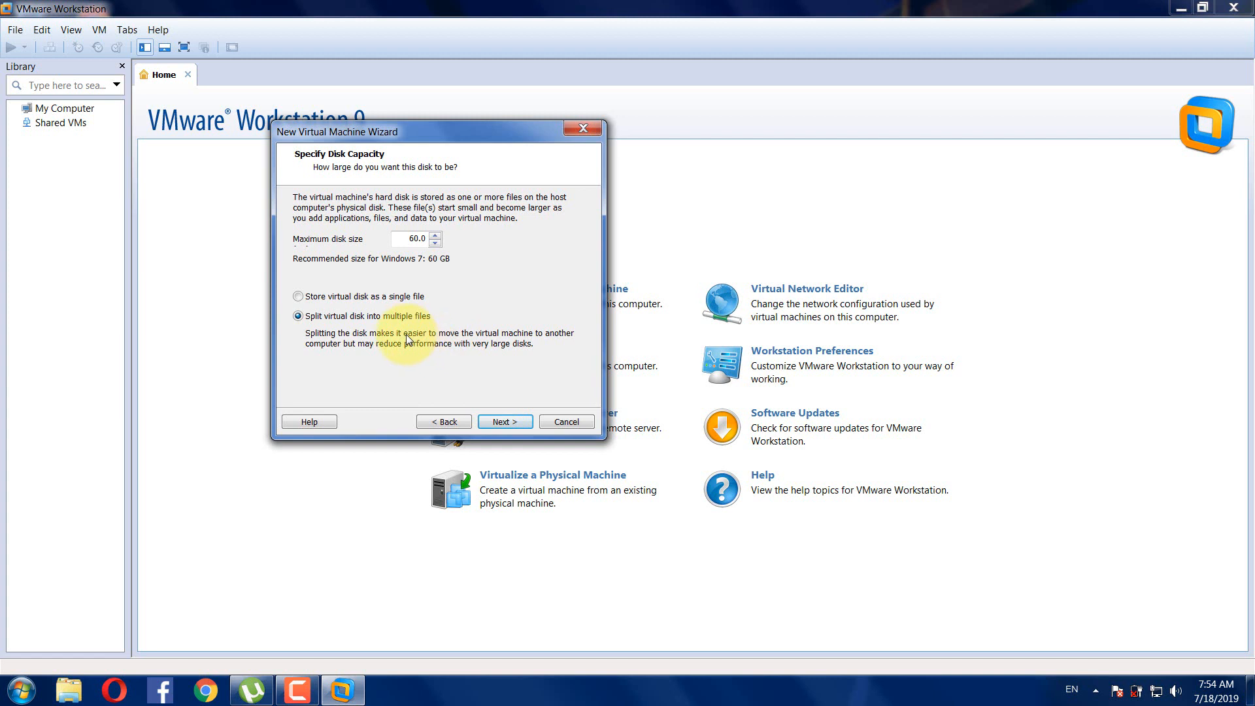
- Store the 60 GB virtual disk as a single file and finish creating the virtual machine
click(298, 296)
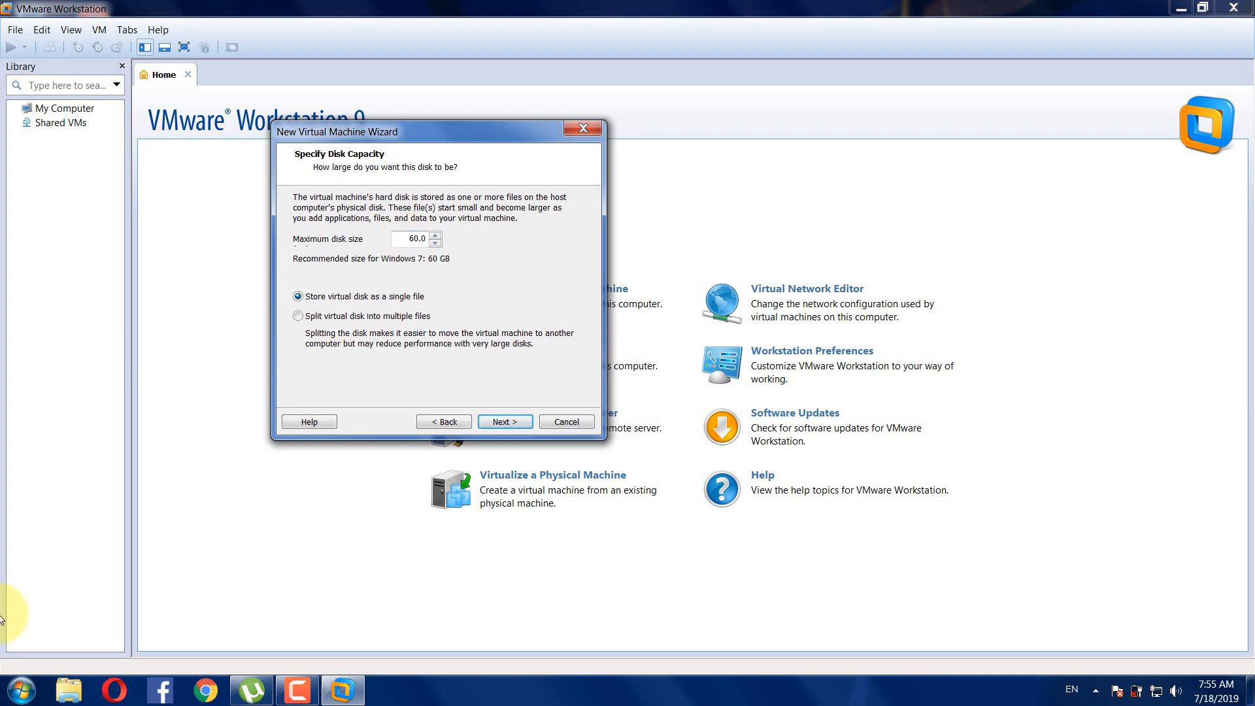
click(519, 422)
click(507, 421)
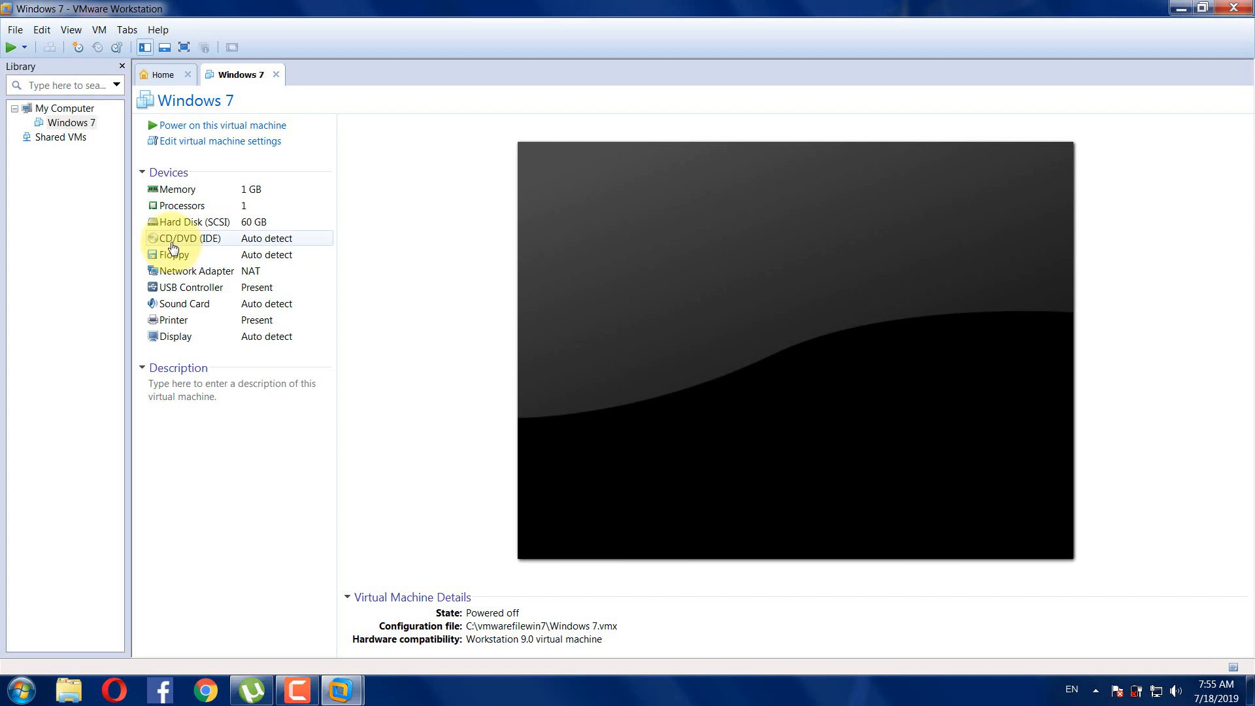
- Set the virtual machine's CD/DVD drive to use the ISO image en_windows_7_ultimate_with_sp1_x64_dvd_u_677332 from Data (D:)
double_click(266, 244)
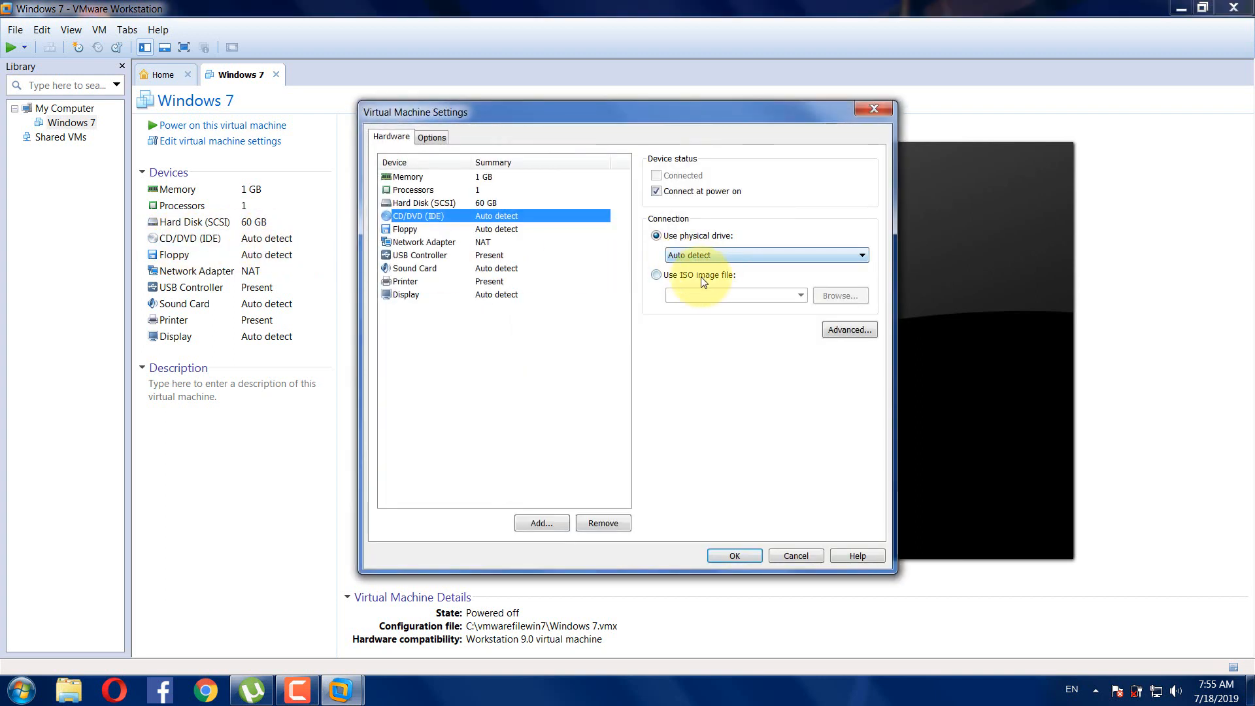
click(703, 276)
click(840, 296)
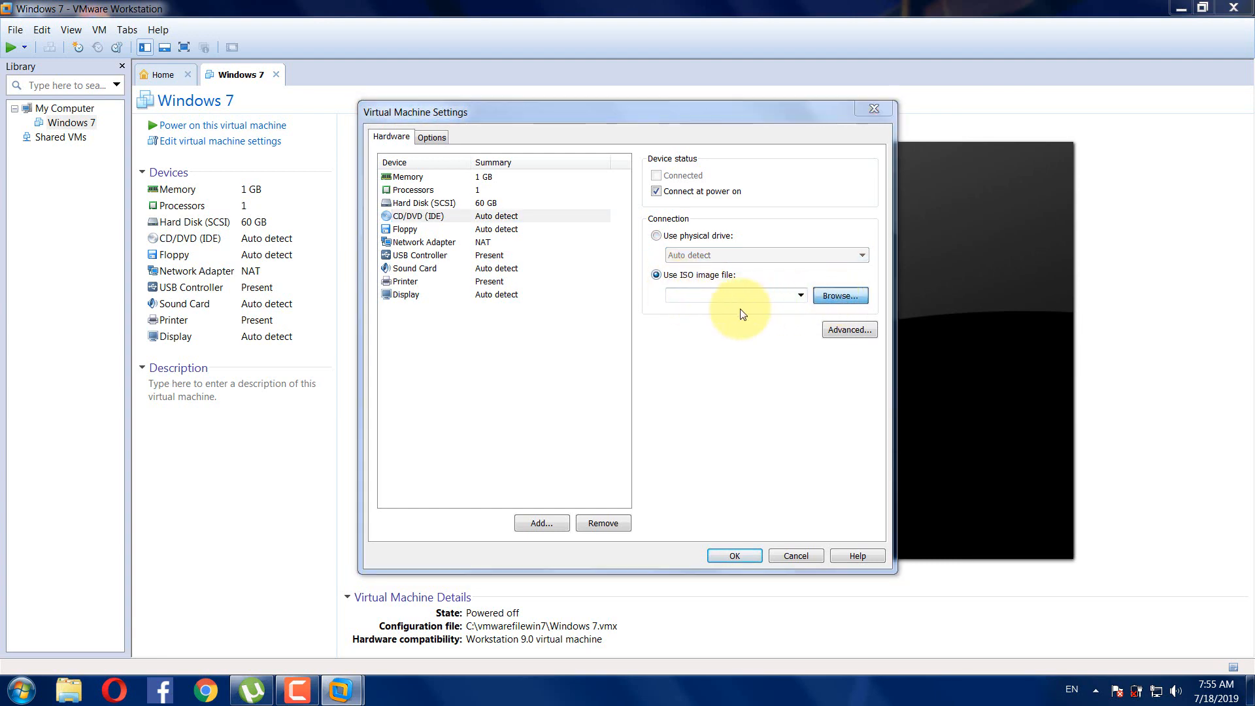
click(495, 396)
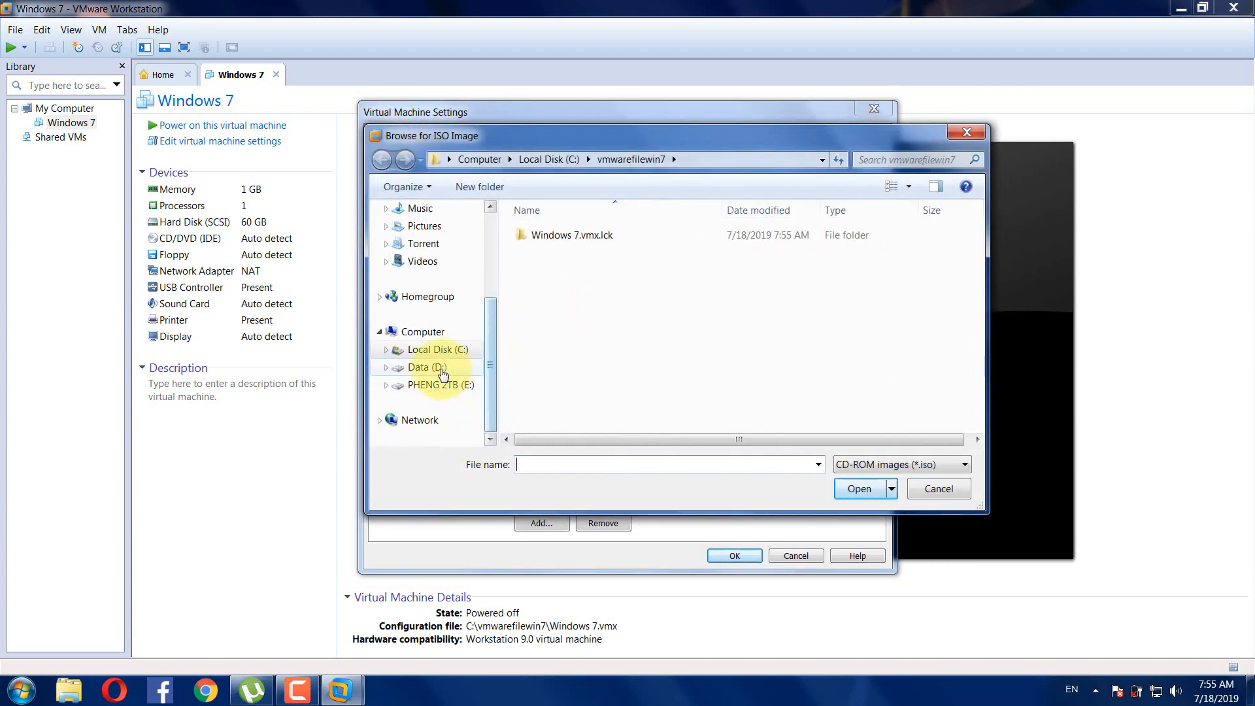
click(443, 369)
click(978, 353)
double_click(523, 299)
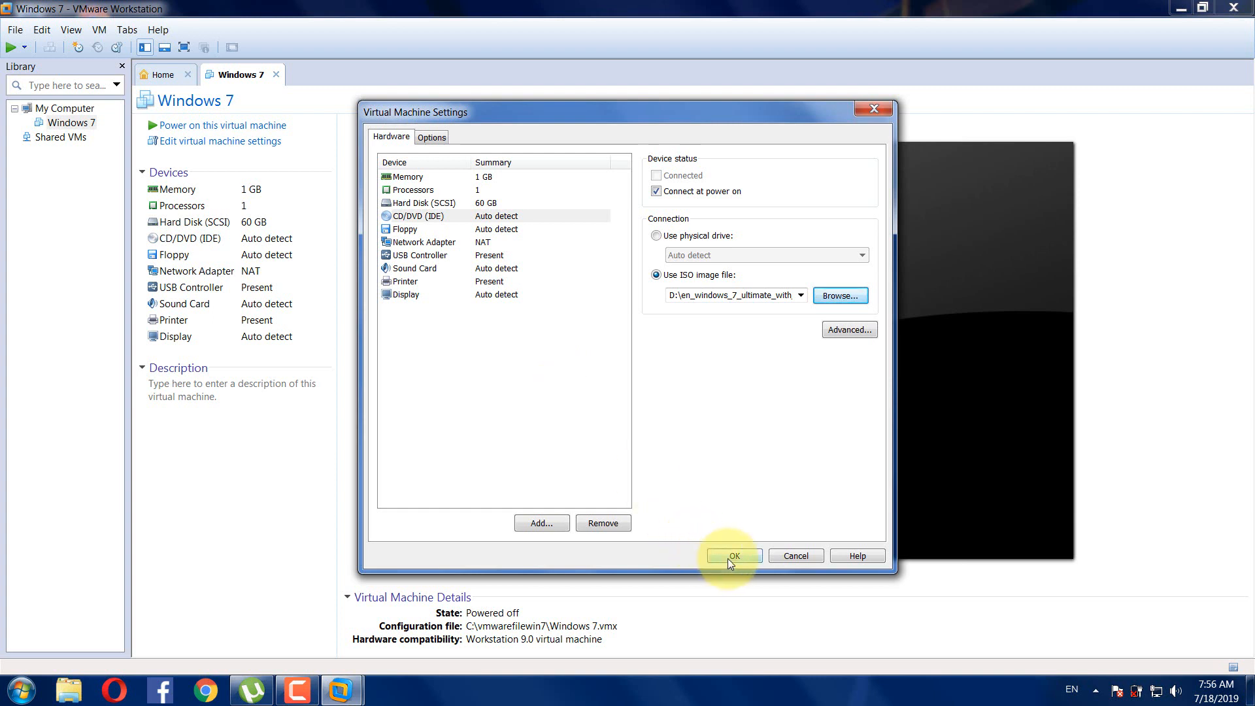
- Remove the Floppy device from the virtual machine's hardware and show the Network Adapter settings
click(400, 230)
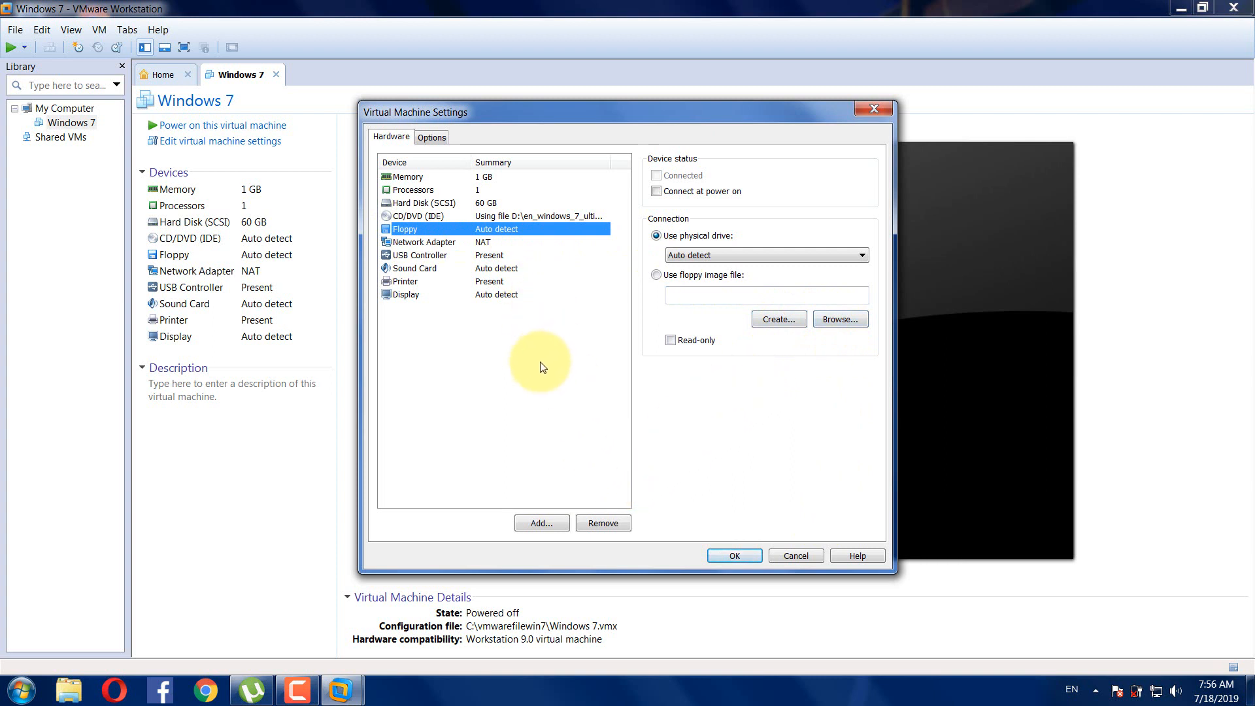
click(619, 523)
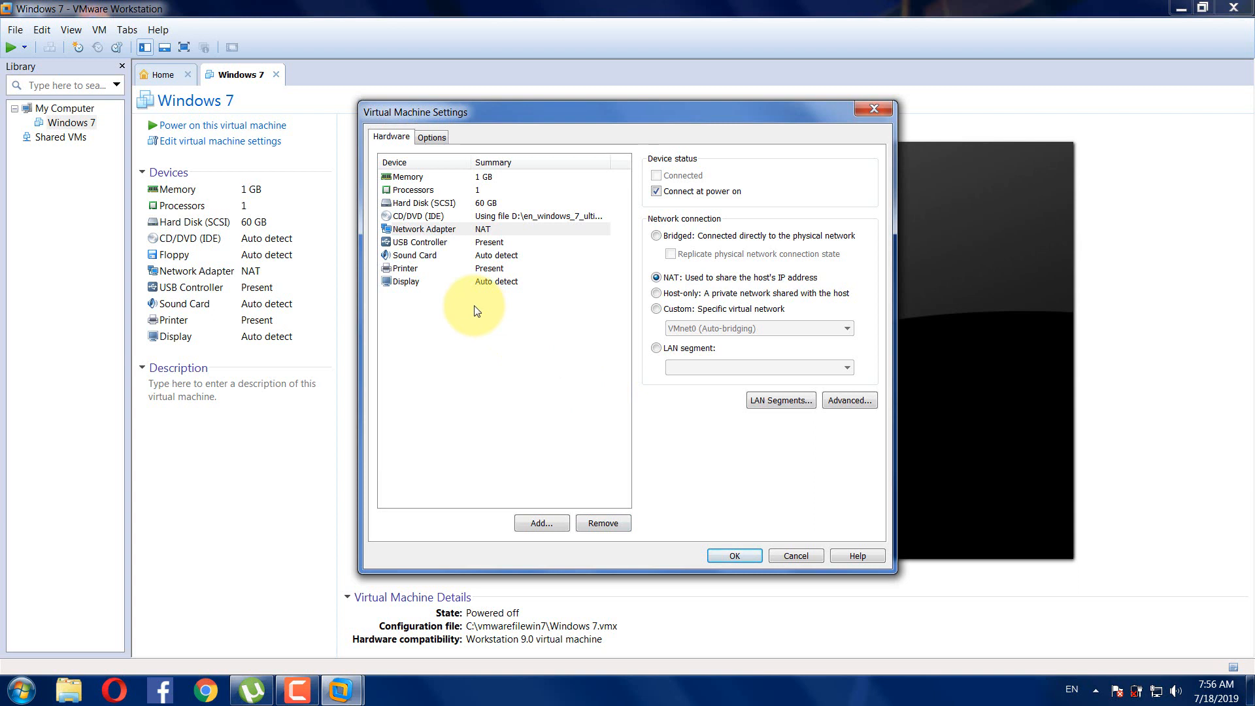
click(442, 230)
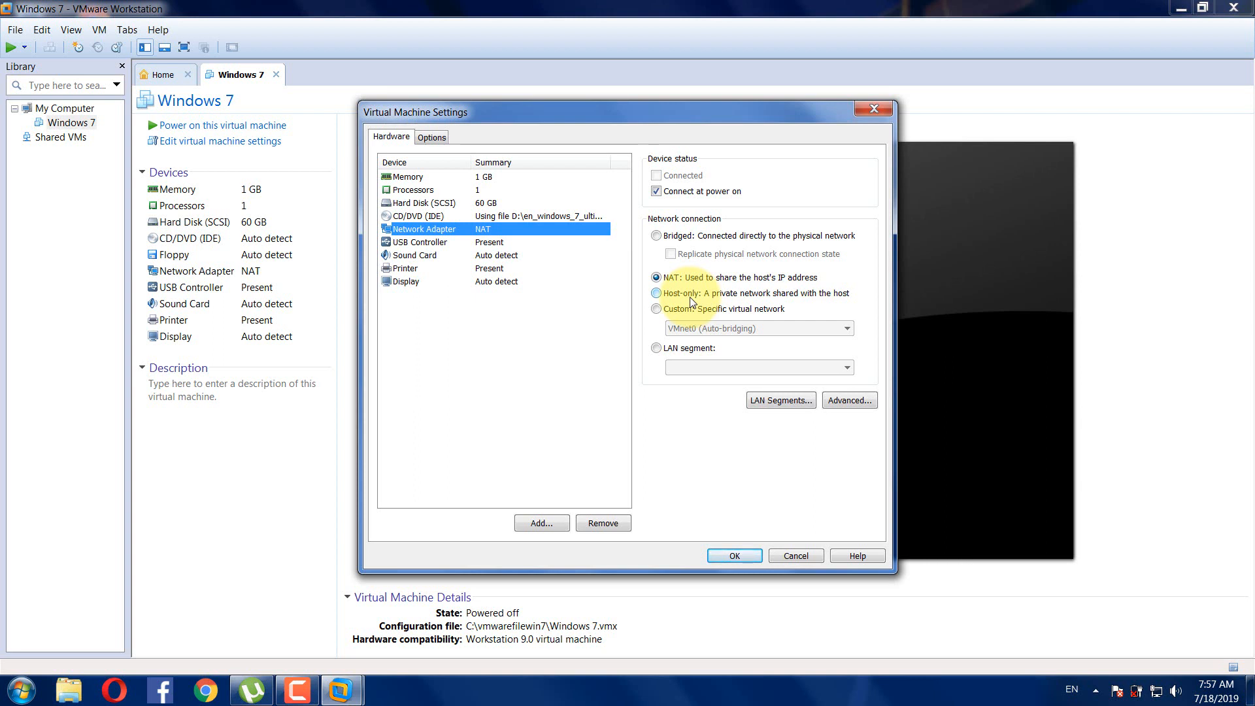
- Switch to the host's Network Connections, examine the connection details of VMware Network Adapter VMnet1, and return to the virtual machine settings
click(1156, 690)
click(1142, 646)
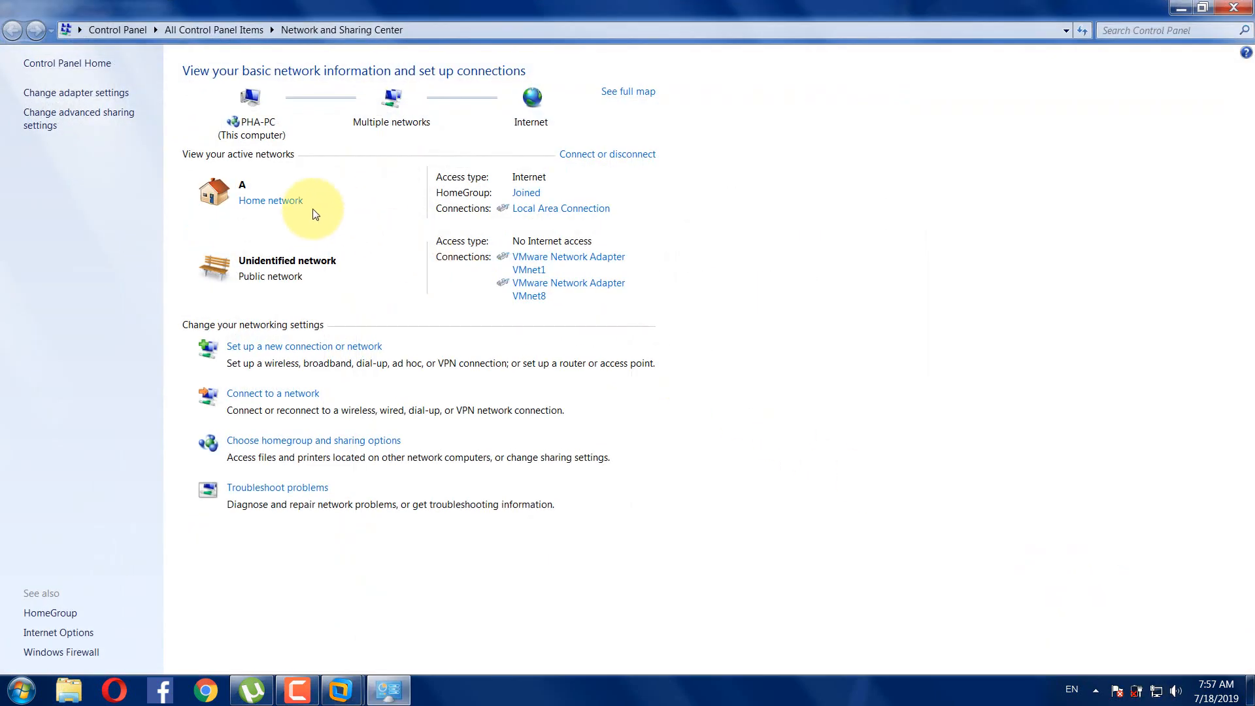
click(61, 92)
click(576, 120)
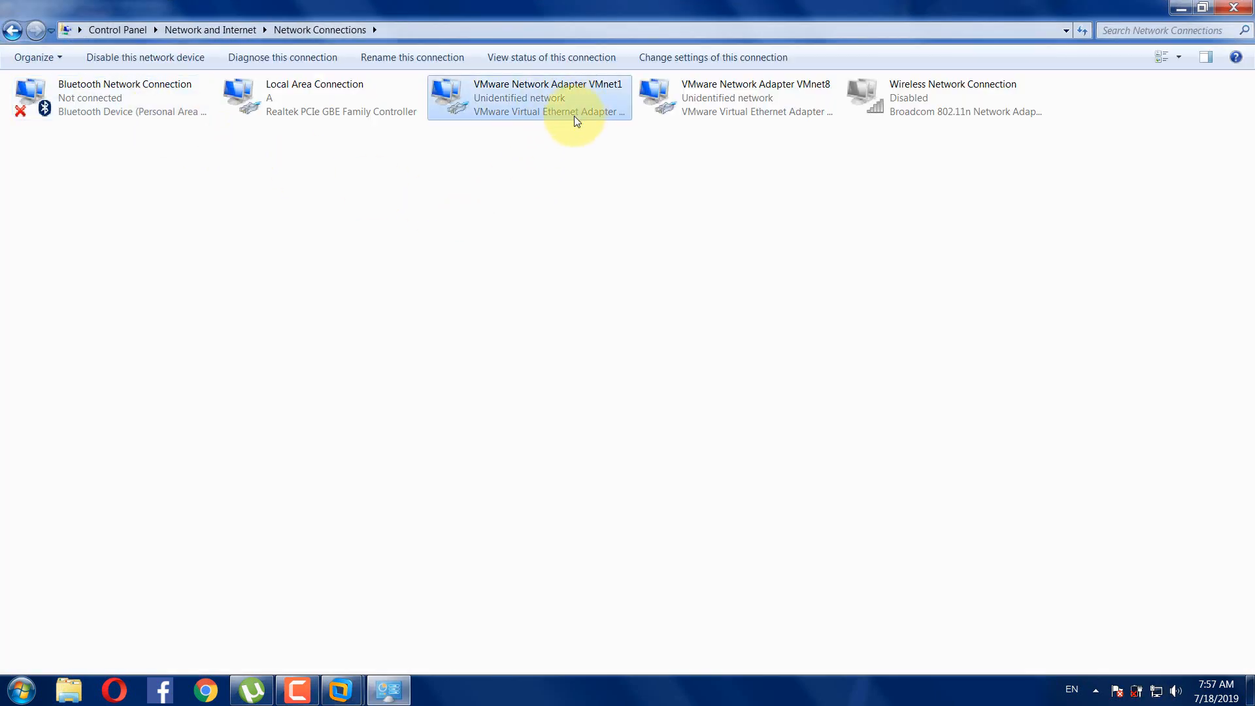
right_click(533, 104)
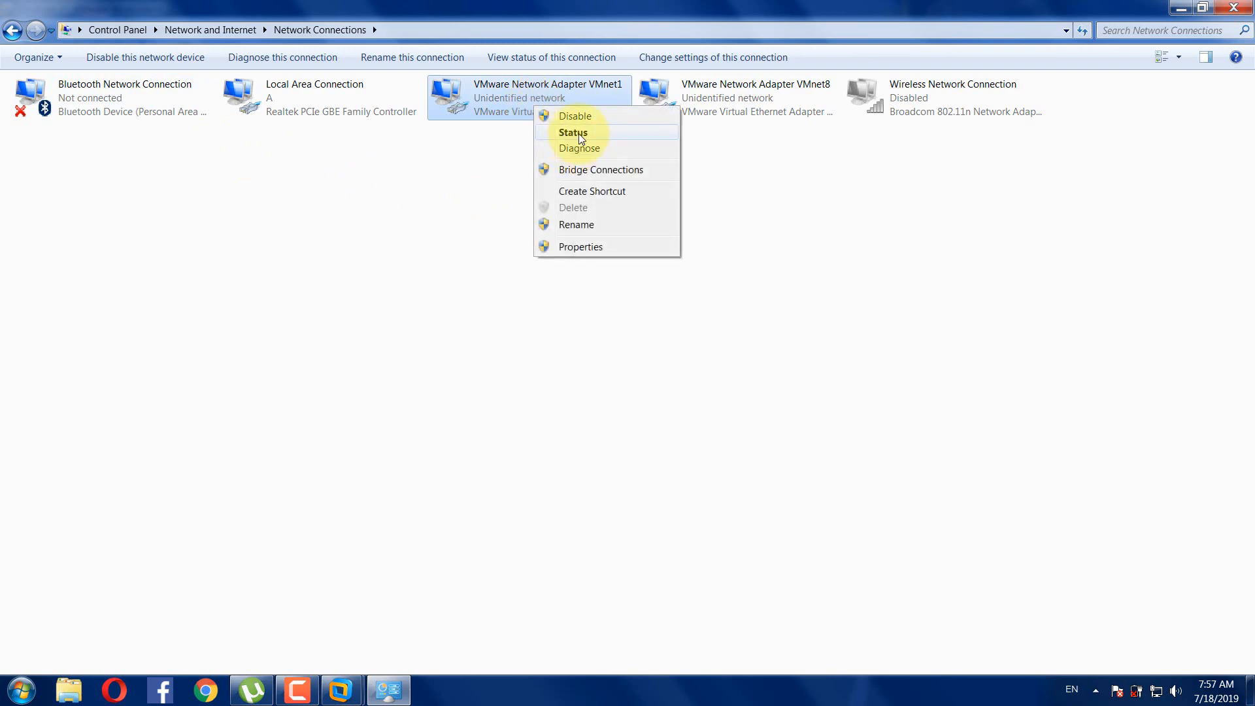
click(578, 133)
click(560, 336)
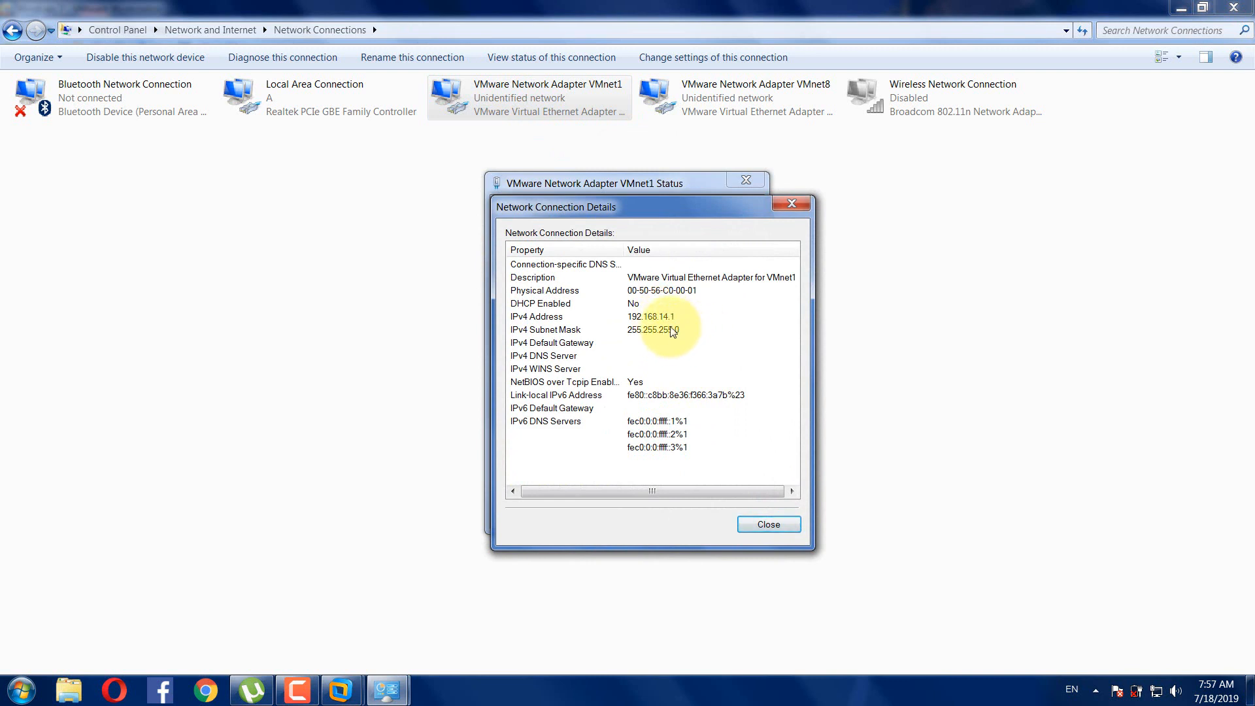
click(778, 523)
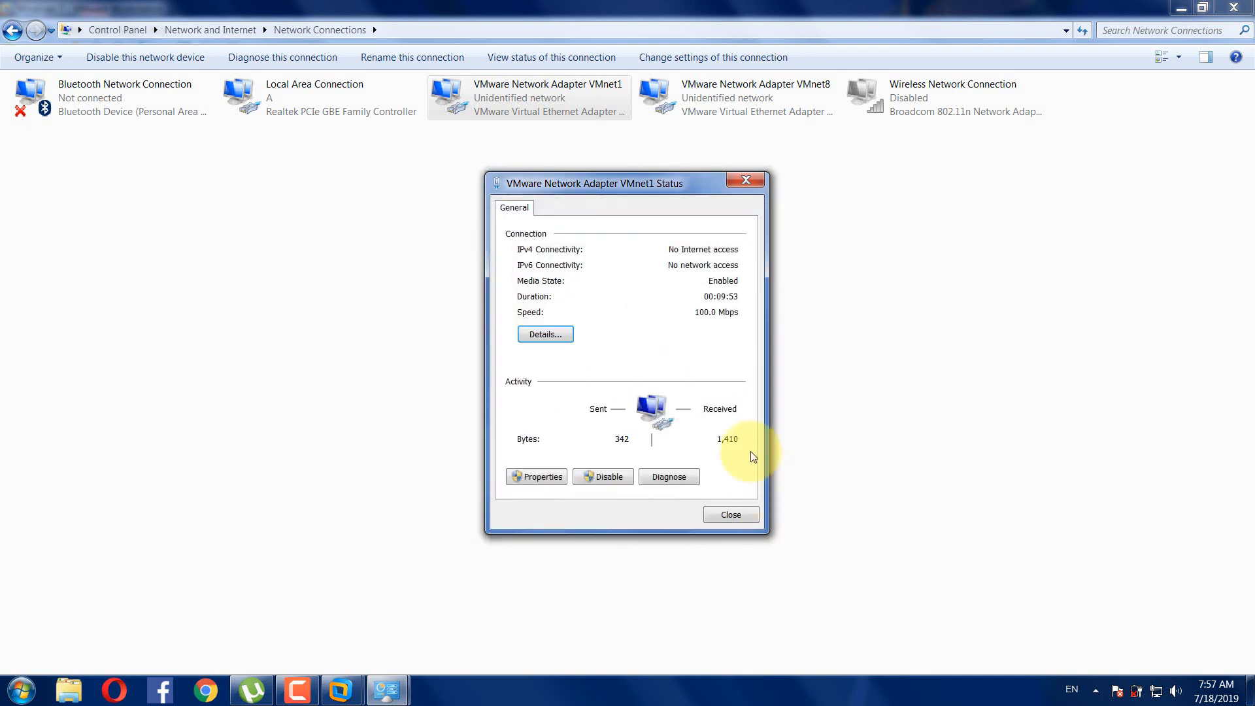
click(734, 514)
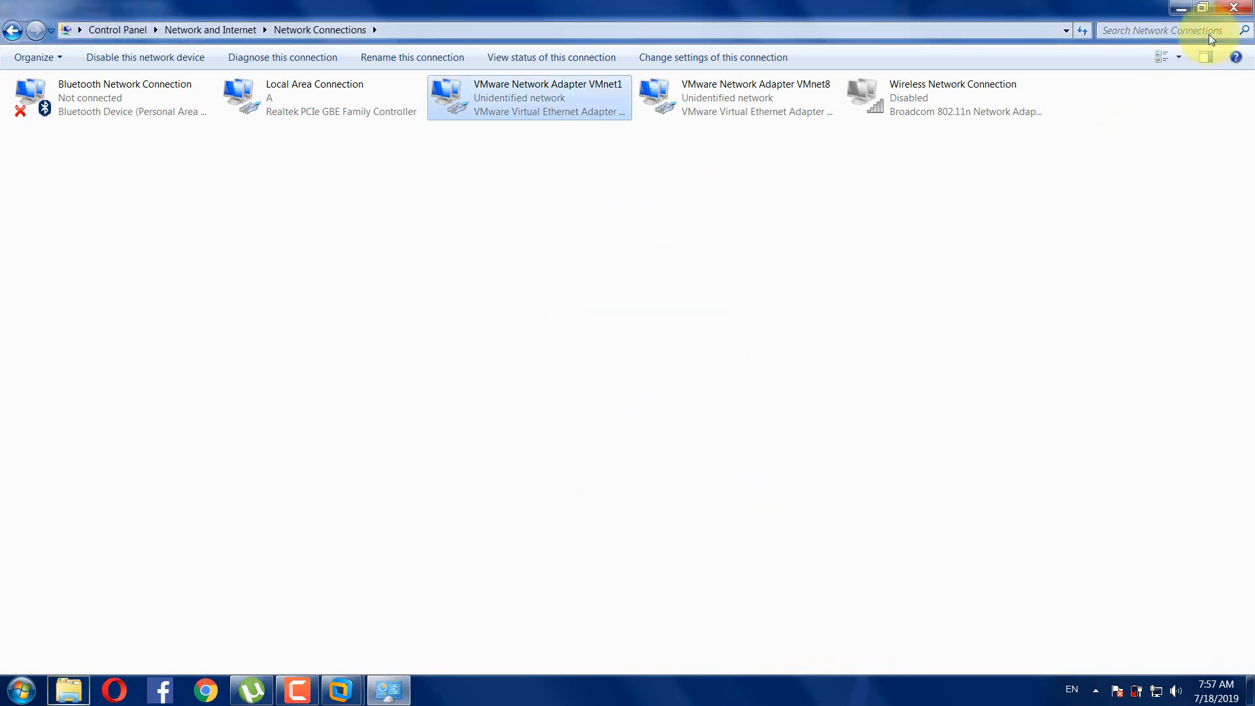
click(1180, 8)
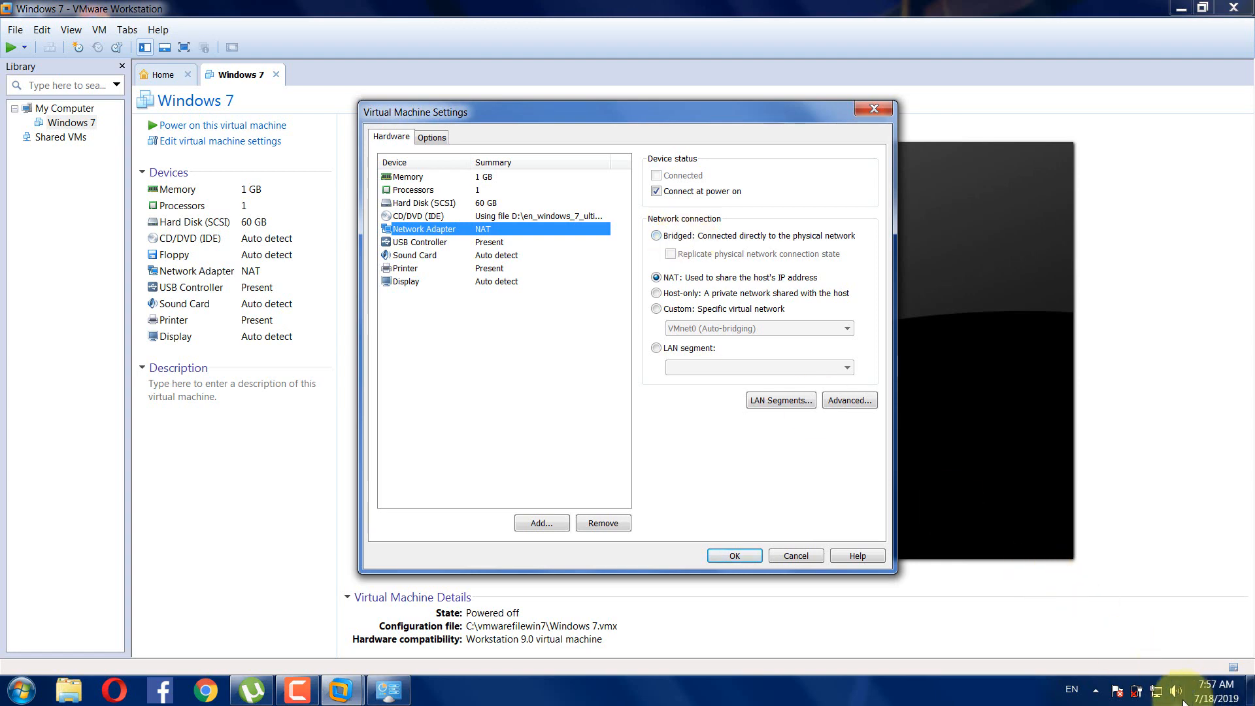
- Reopen the host's network adapters and examine the connection details of the Local Area Connection
click(1155, 691)
click(1146, 647)
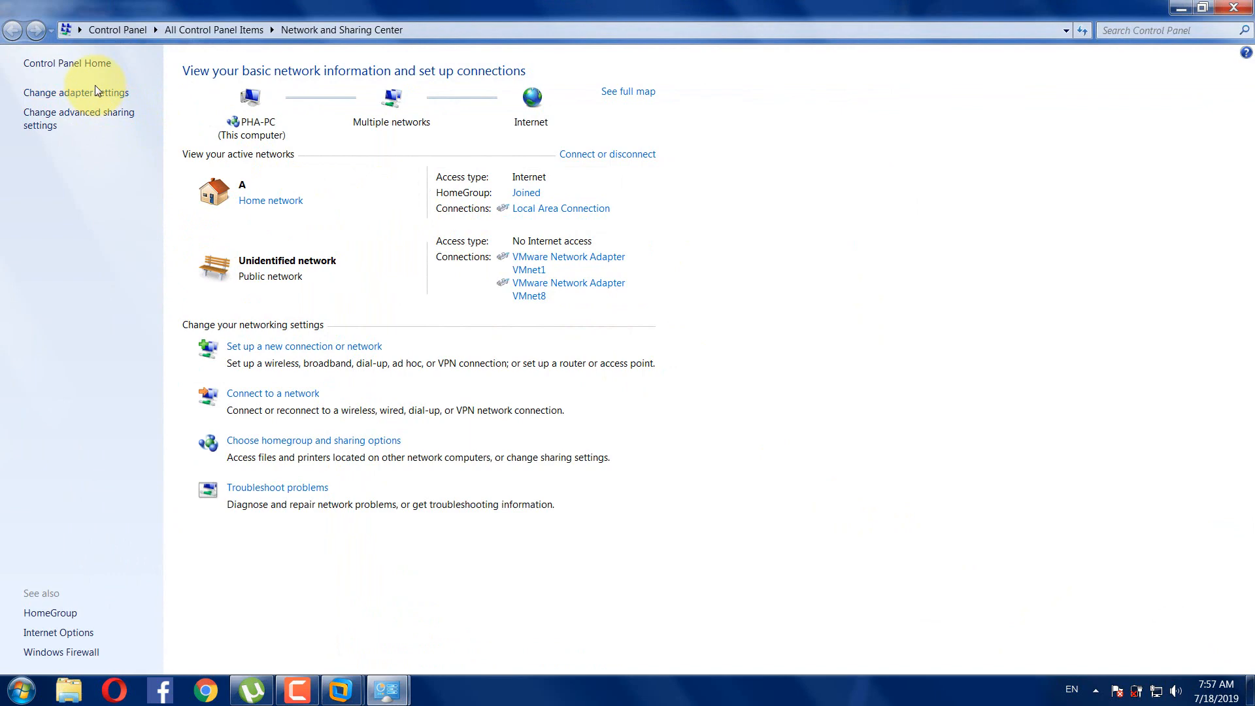
click(98, 92)
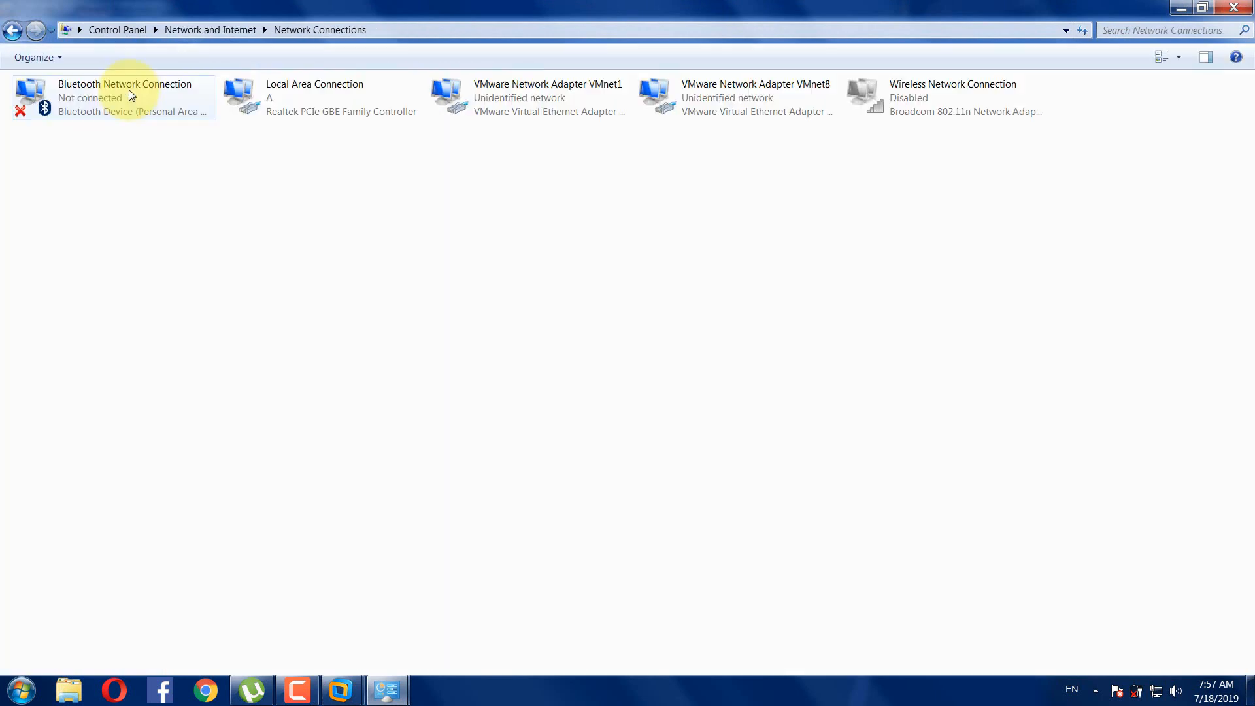
right_click(331, 102)
click(364, 127)
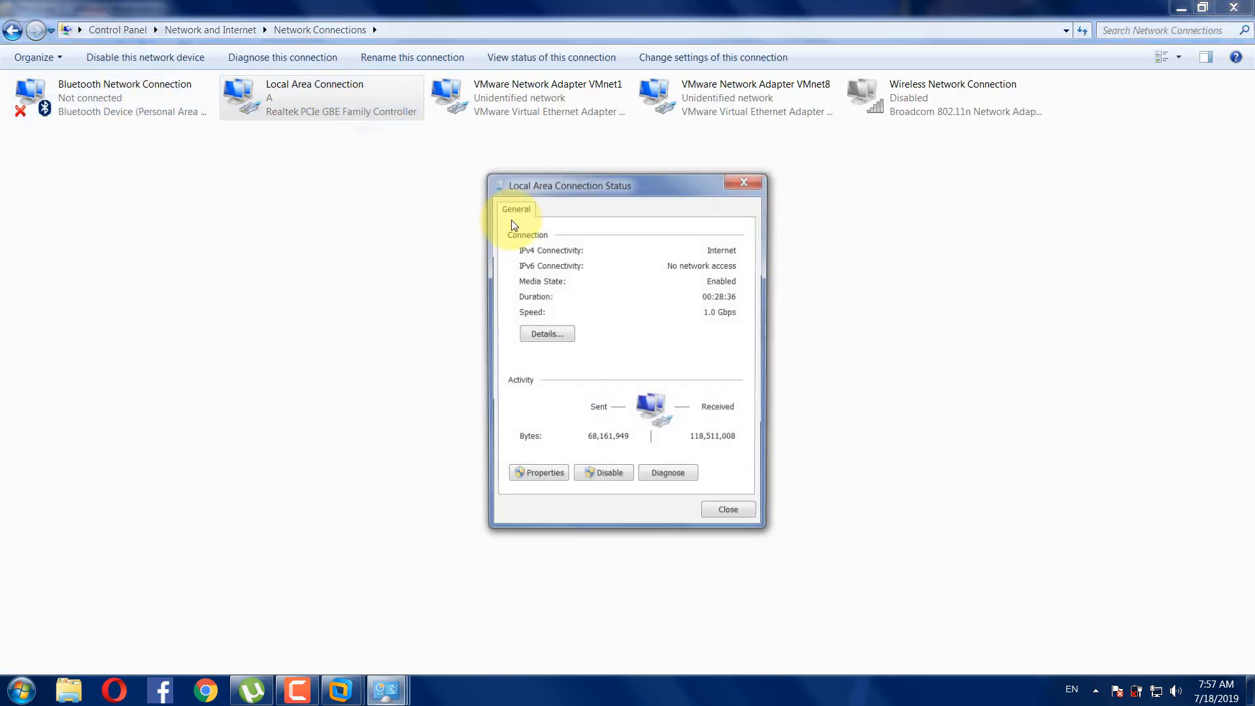
click(543, 333)
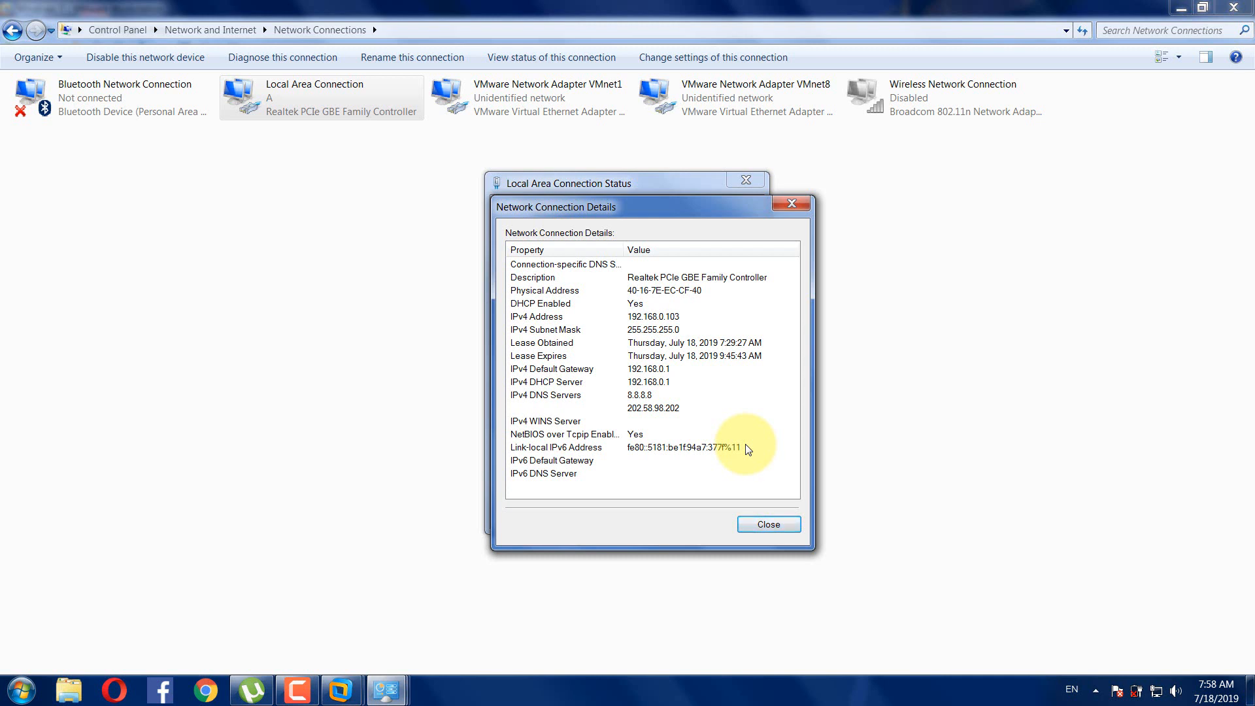
- Close the Local Area Connection details and status windows, minimize Network Connections, and return to the virtual machine settings
click(756, 524)
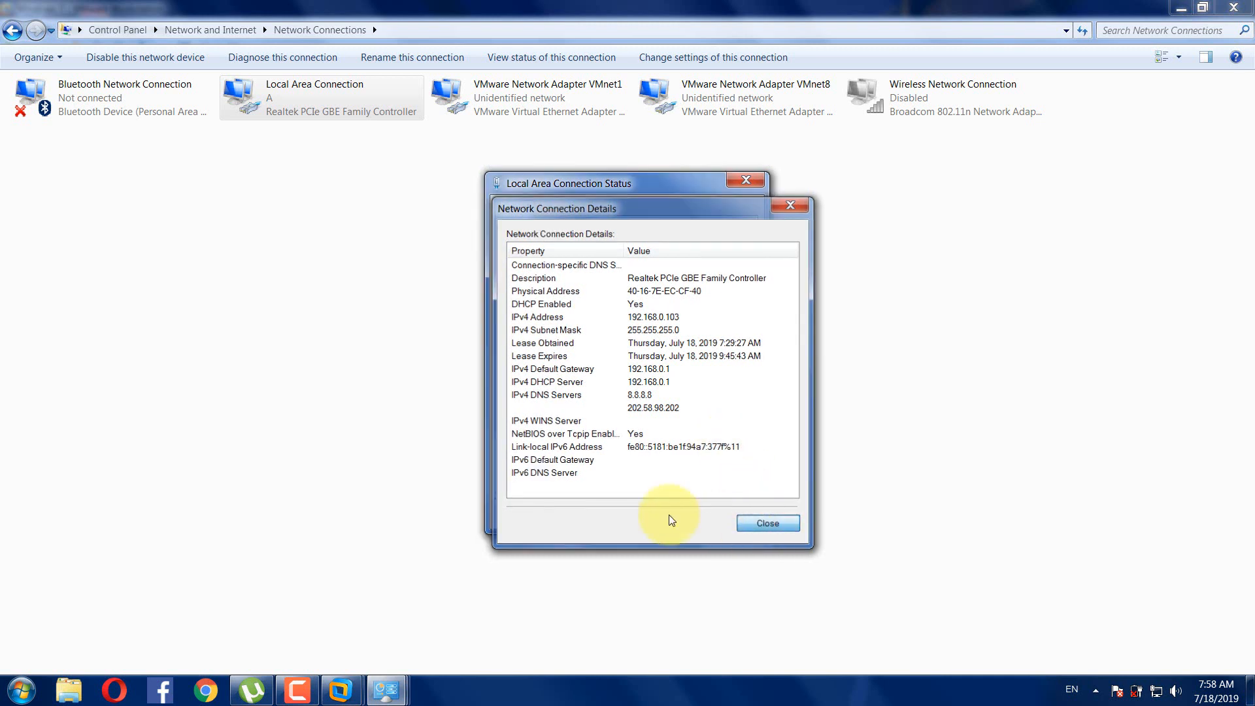
mouse_move(393, 696)
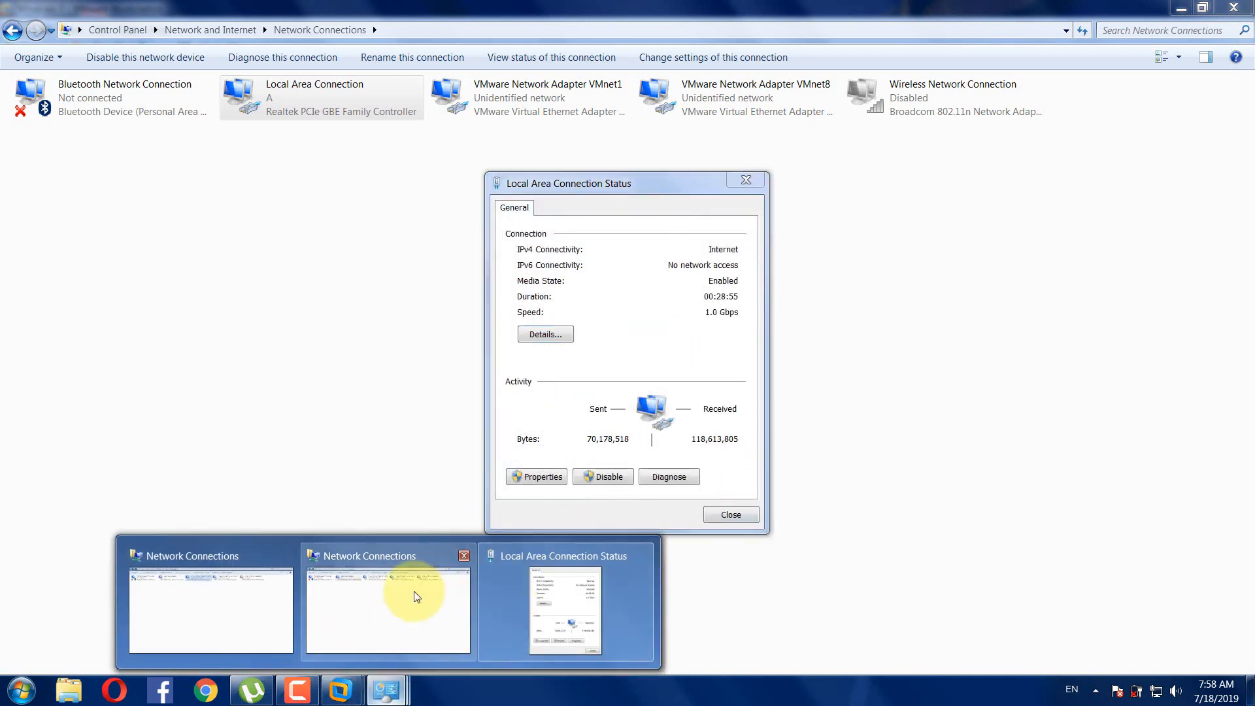
click(458, 583)
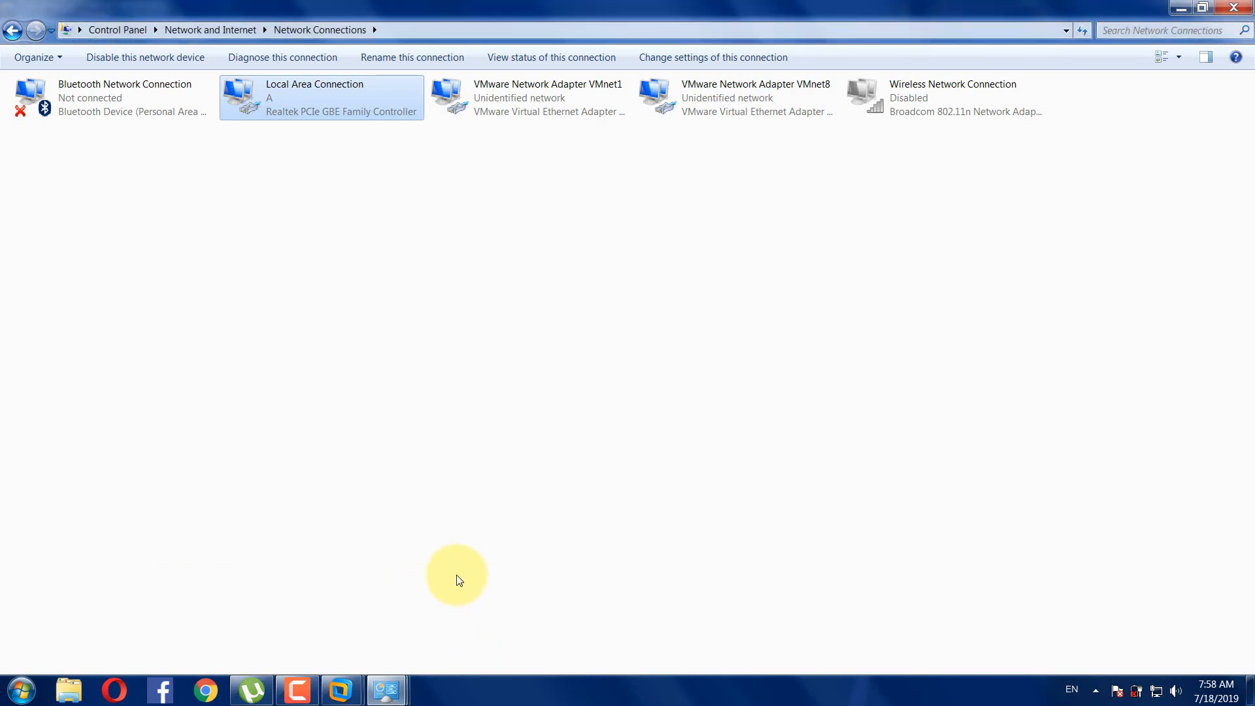
click(1181, 8)
drag(683, 180, 866, 112)
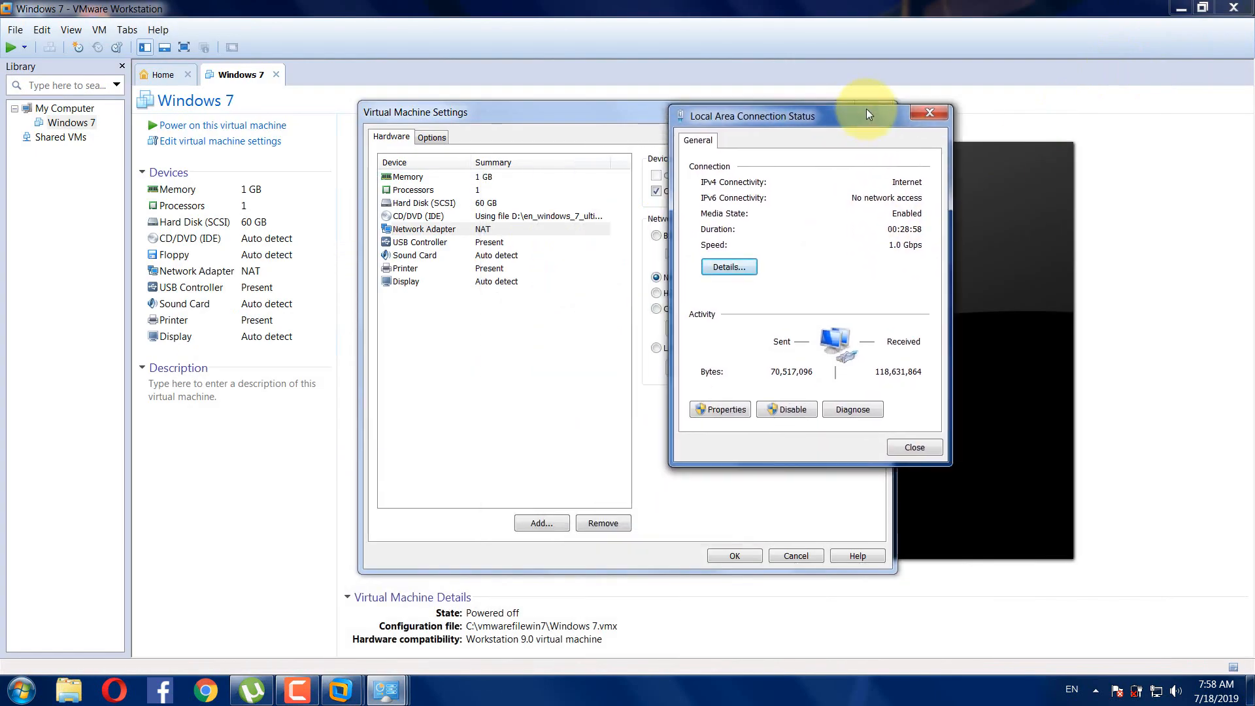
click(914, 452)
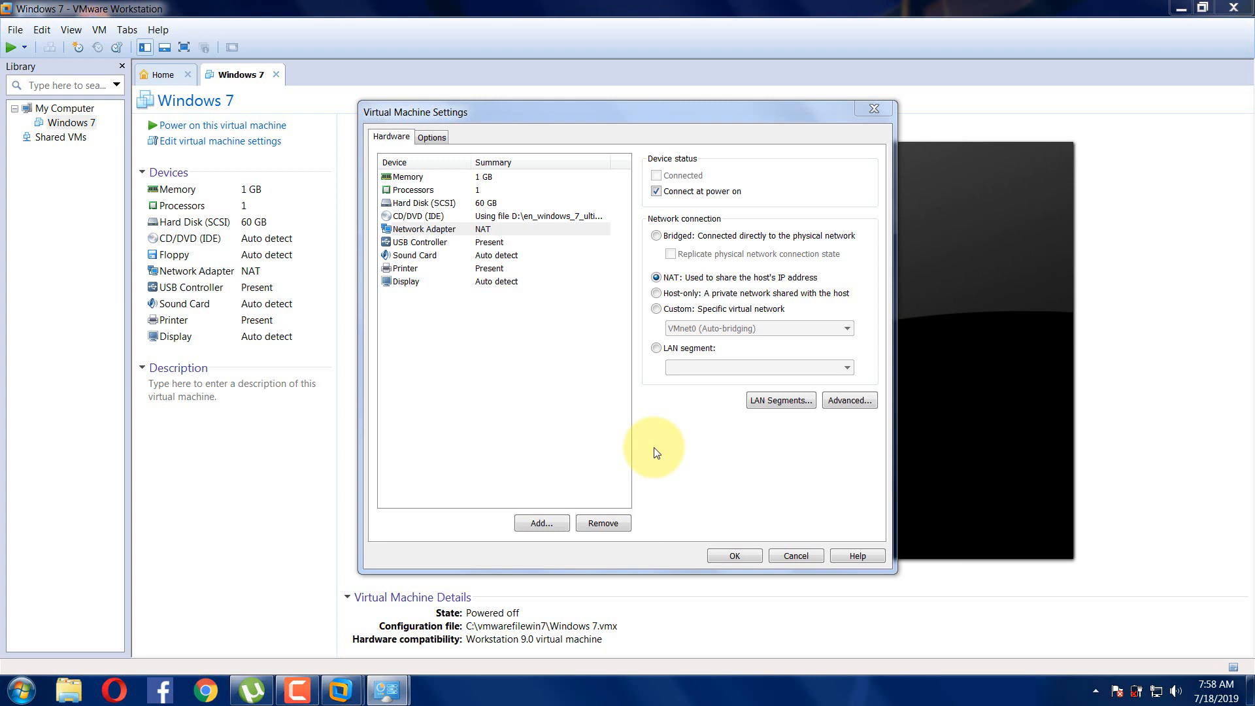
- Try the Bridged and Custom connection types for the network adapter and list the available virtual networks
click(657, 236)
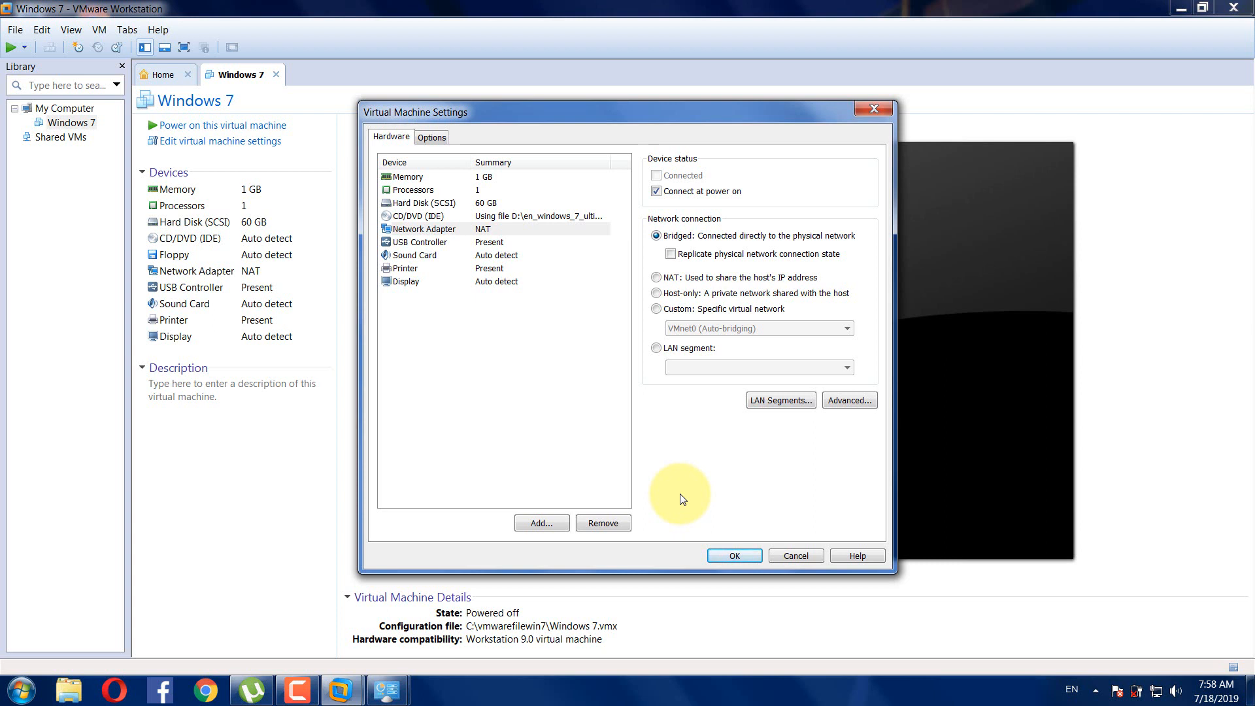
click(692, 315)
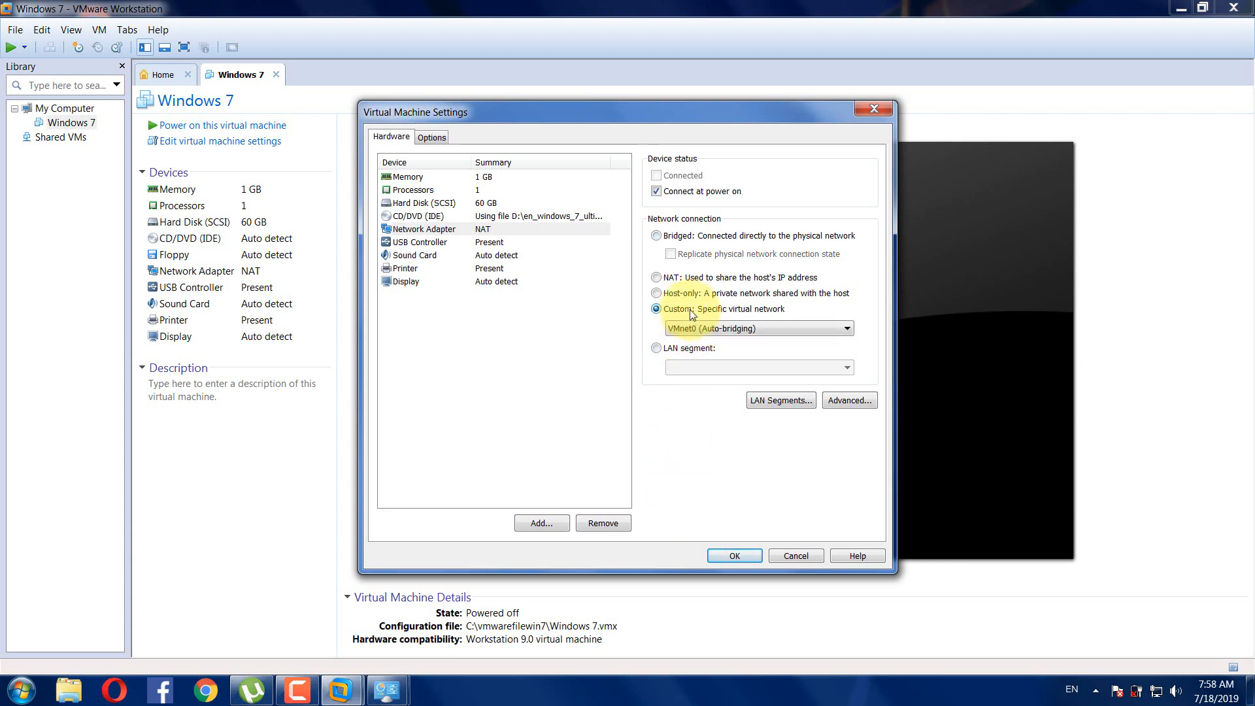
click(821, 331)
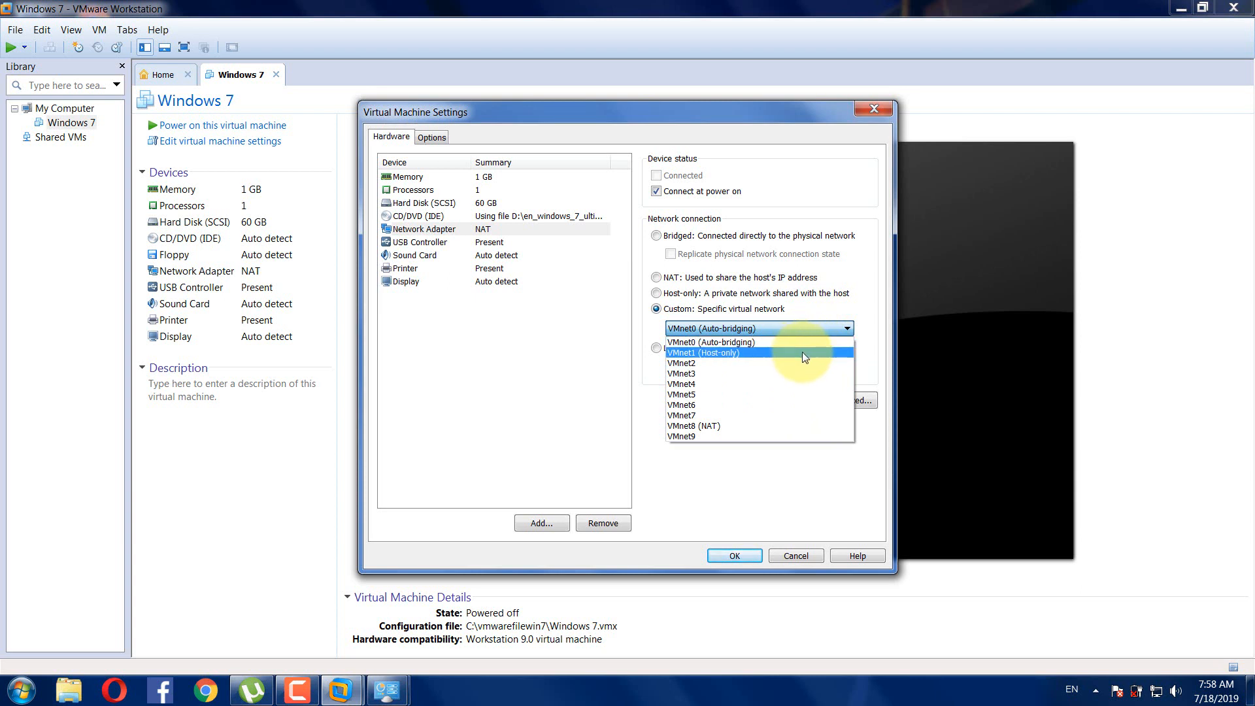
- Open the host's adapter list from Network and Sharing Center, examine VMware Network Adapter VMnet1 among the adapters, and return to the virtual machine settings
click(1156, 690)
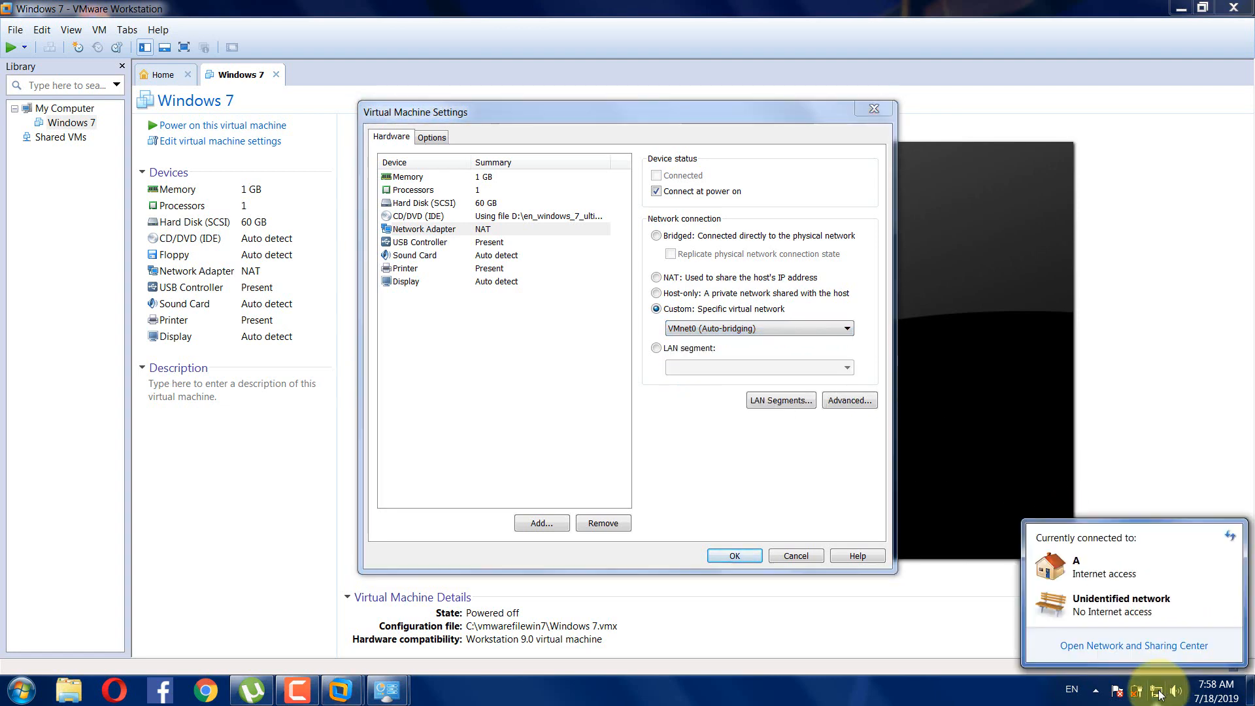
click(1158, 653)
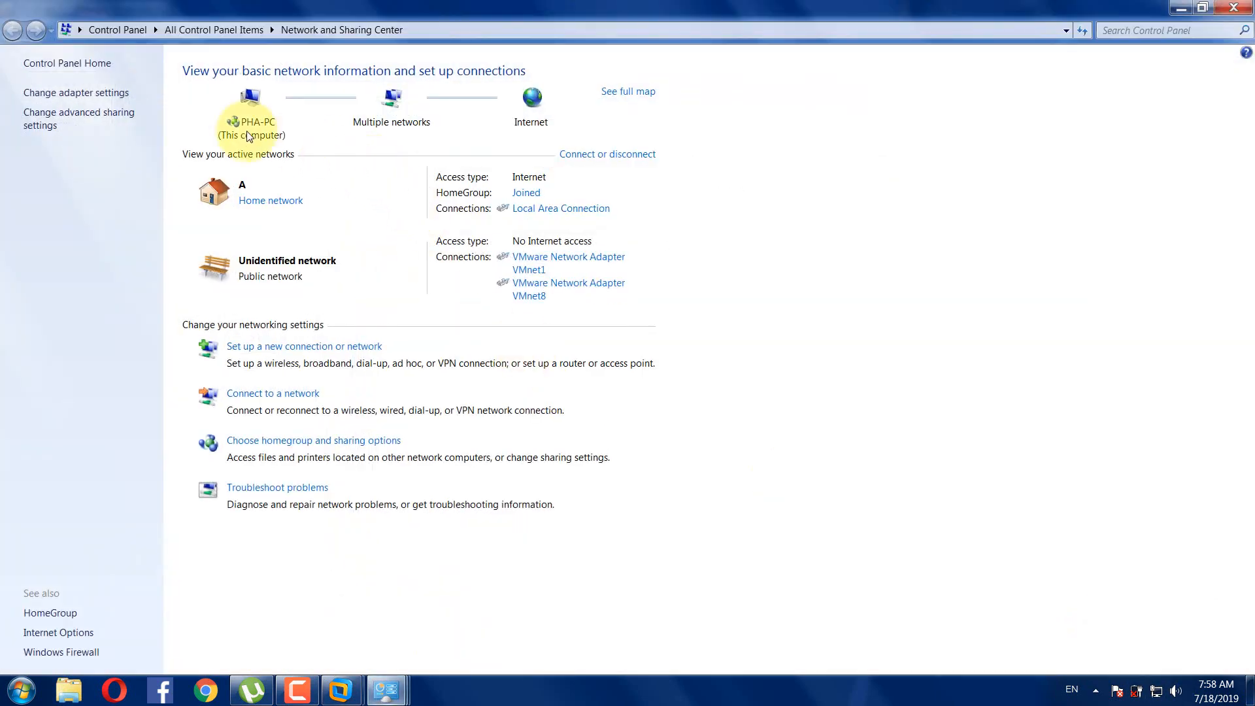
click(119, 96)
click(537, 112)
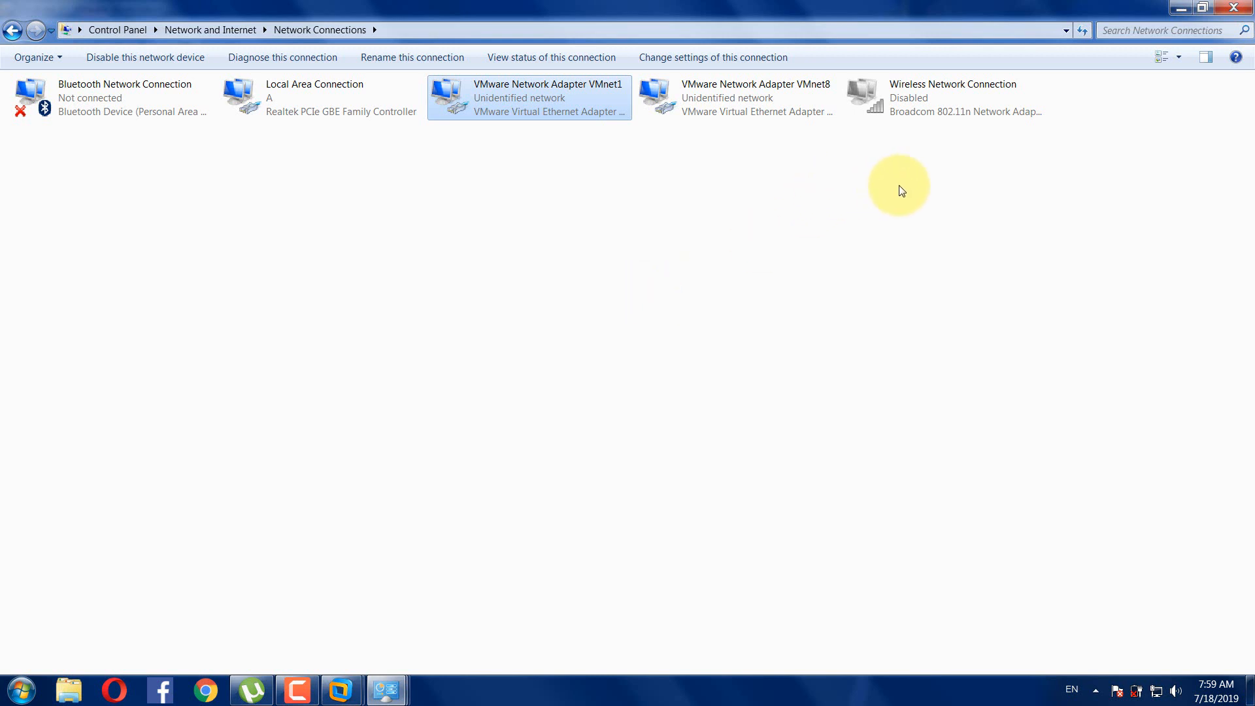
click(1246, 11)
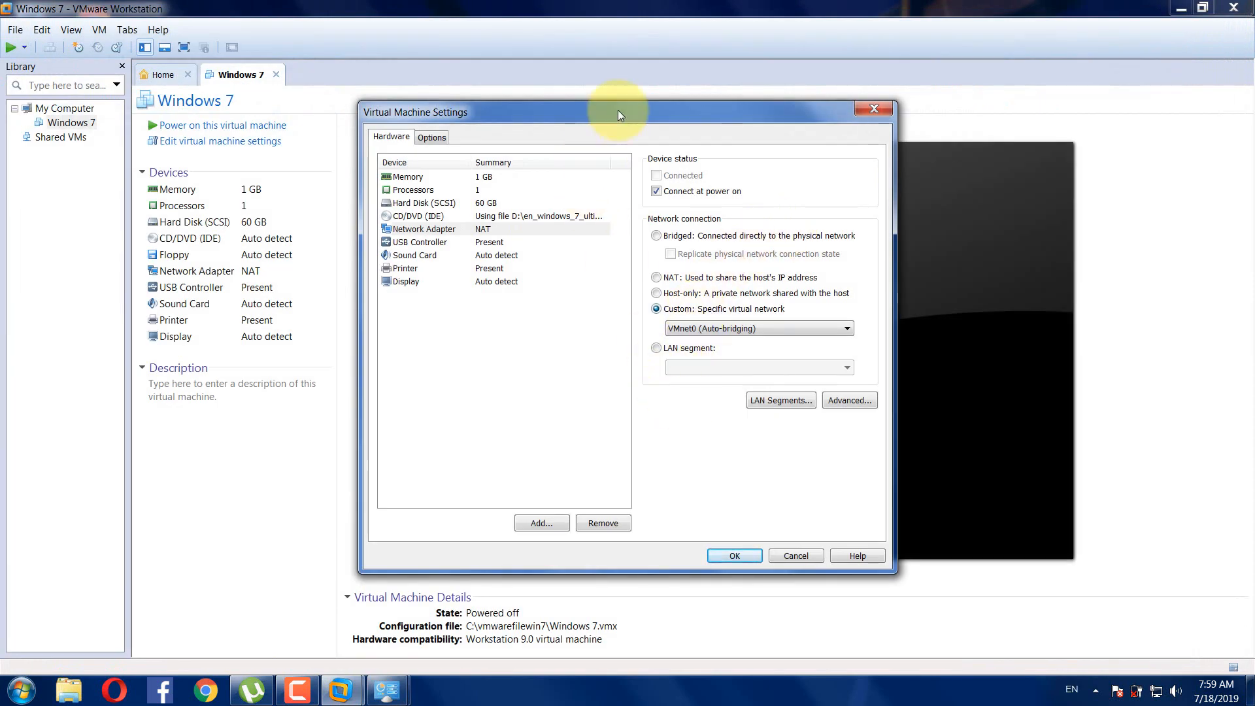
- Set the virtual machine's network adapter to Bridged and apply the hardware settings
drag(618, 110, 618, 81)
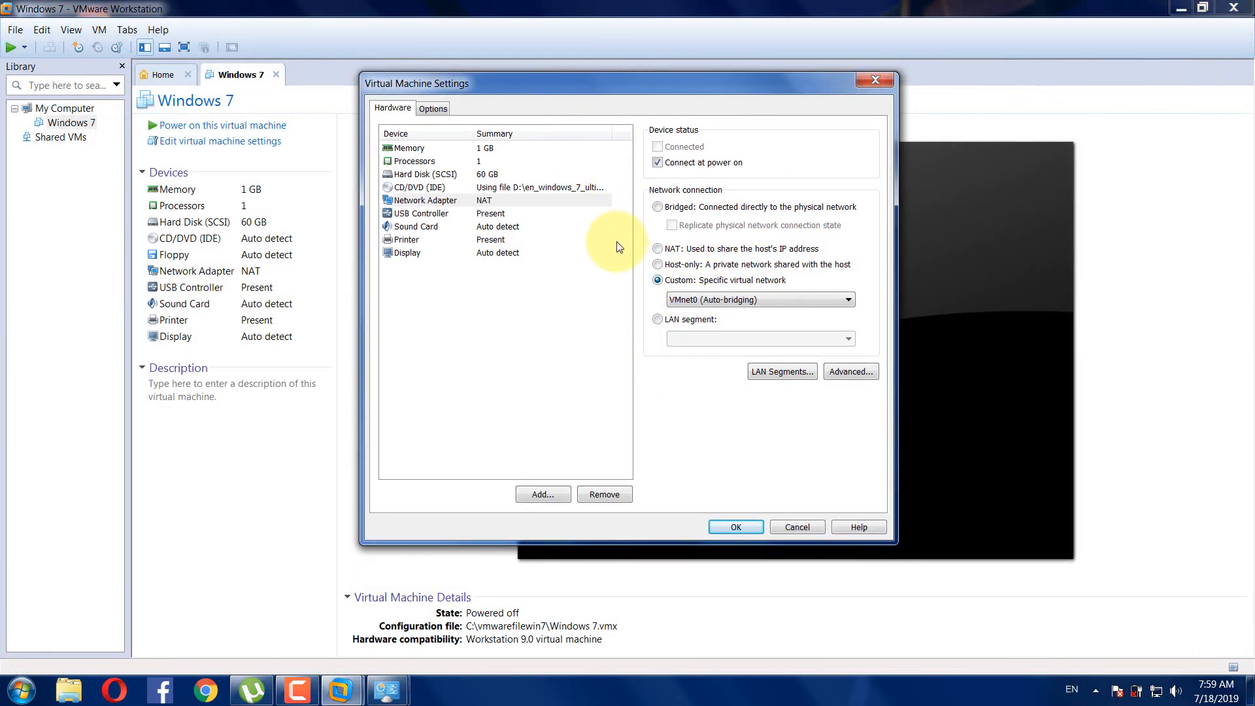
click(659, 207)
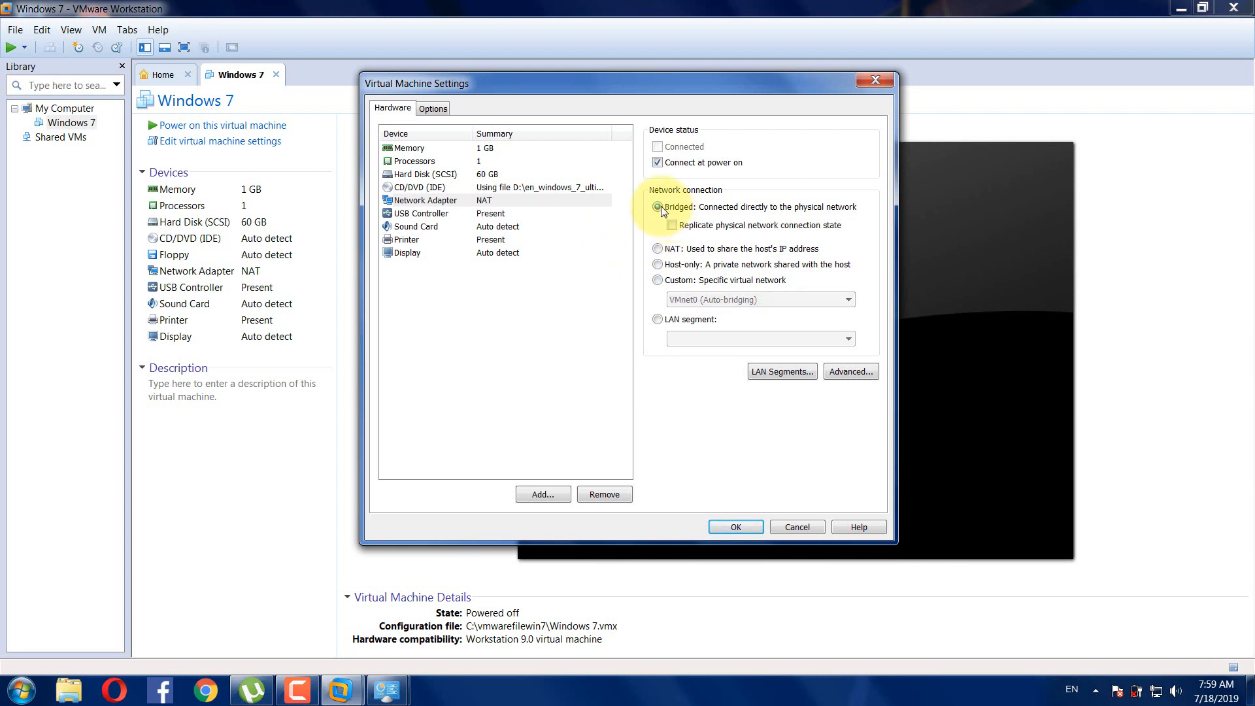
click(743, 527)
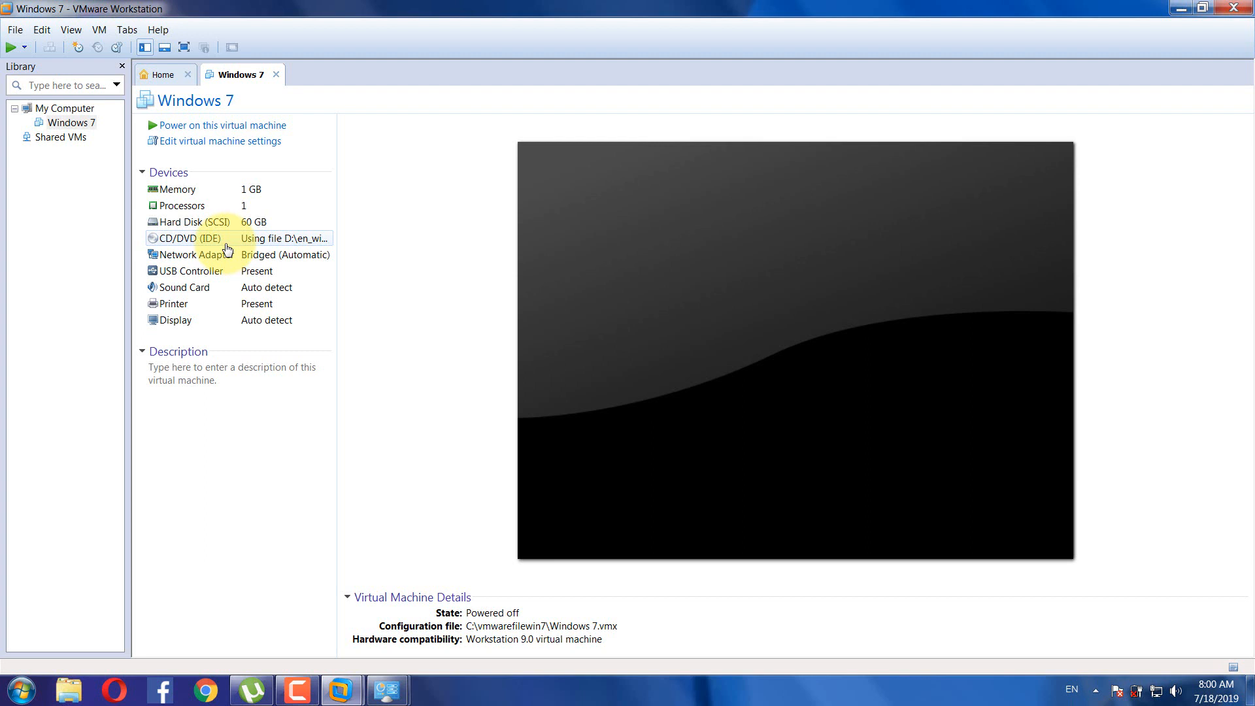
- Power on the Windows 7 virtual machine, dismiss the Removable Devices hint permanently, and close the installation hint bar
click(242, 131)
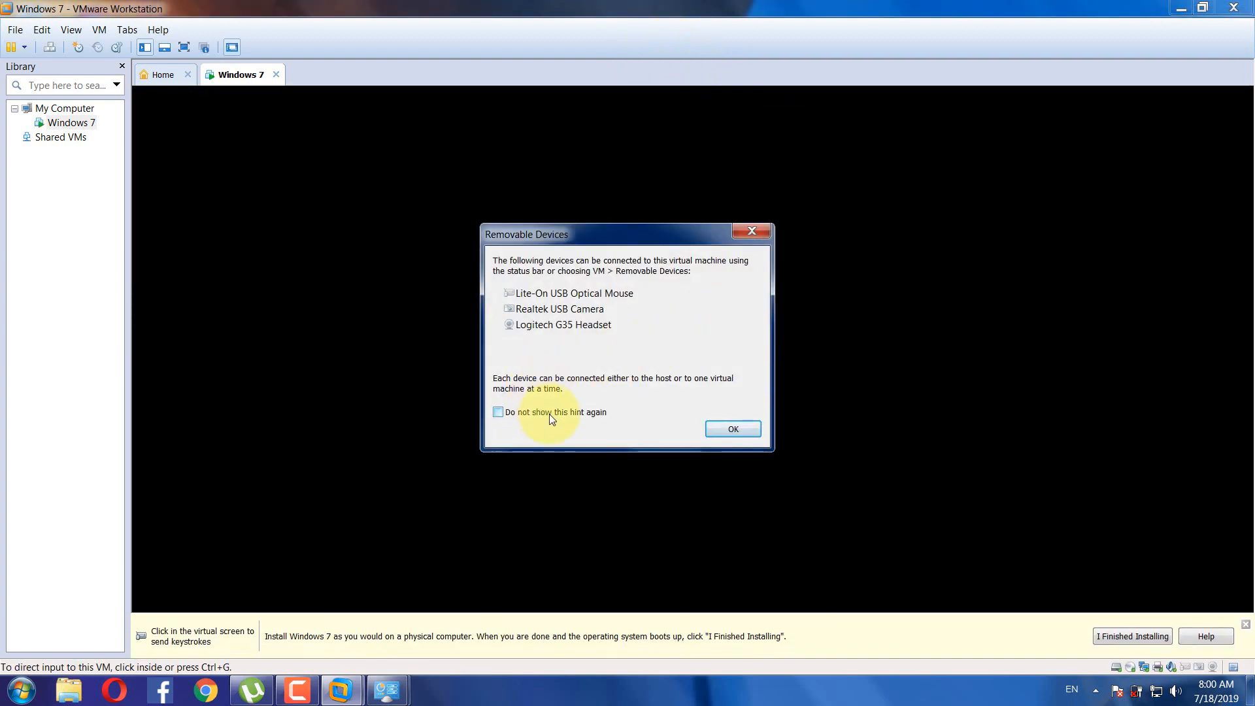
click(549, 413)
click(732, 428)
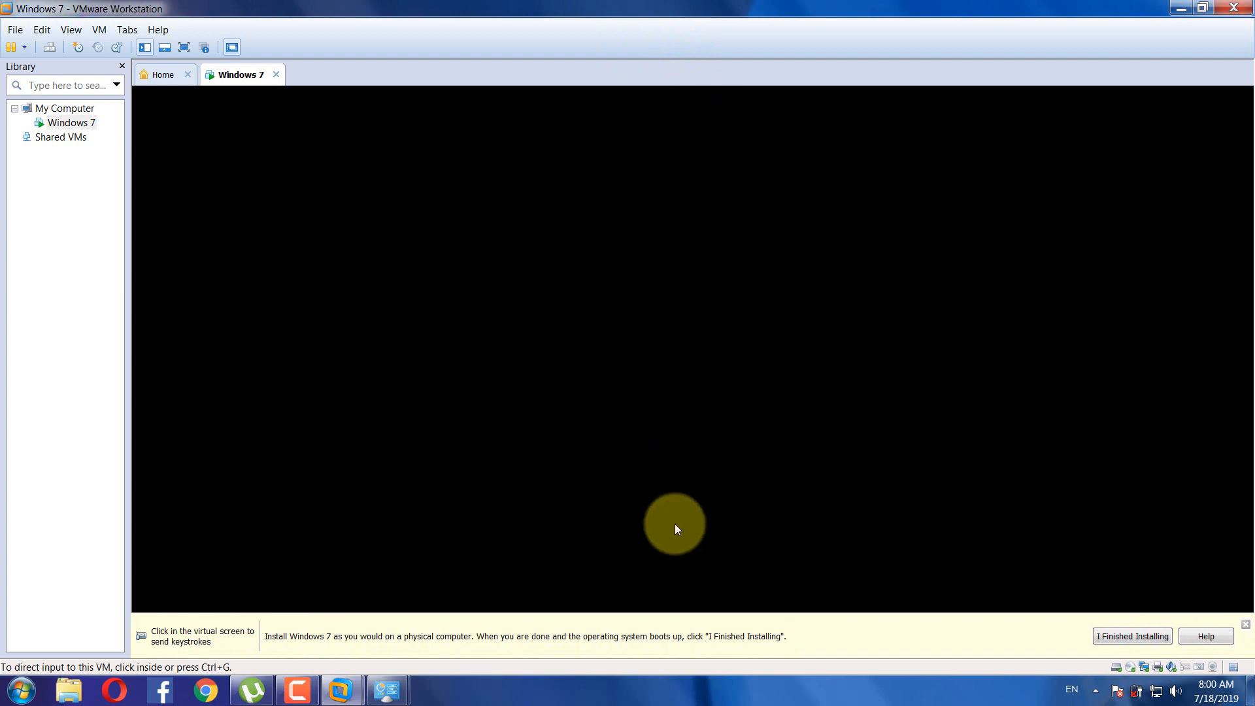
click(1244, 625)
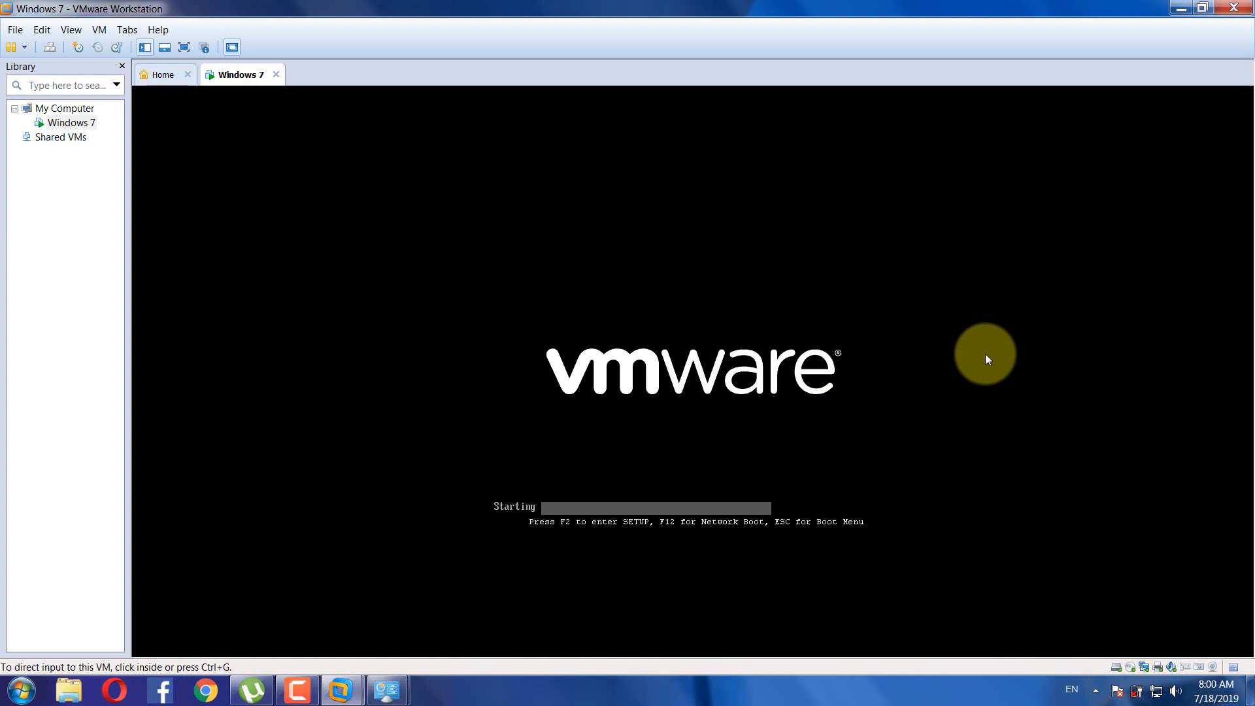
- Direct input to the virtual machine's screen while Windows setup loads, and release the pointer back to the host
click(814, 339)
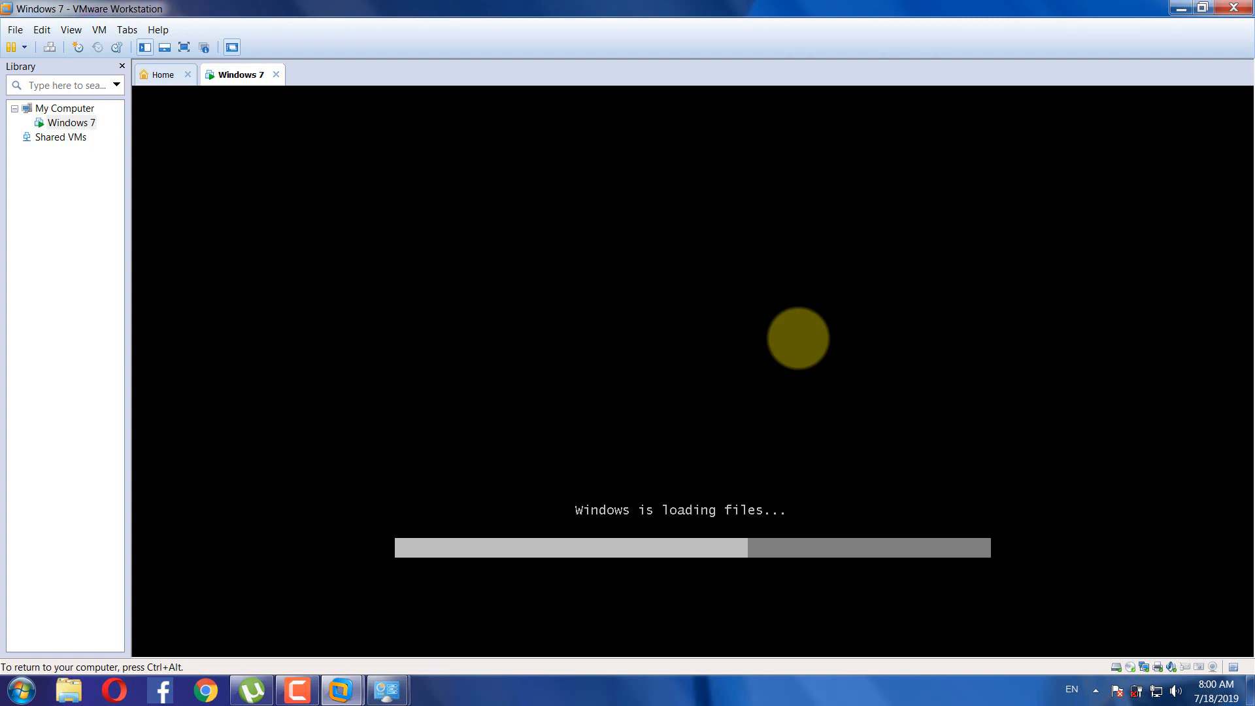
key(ctrl+alt)
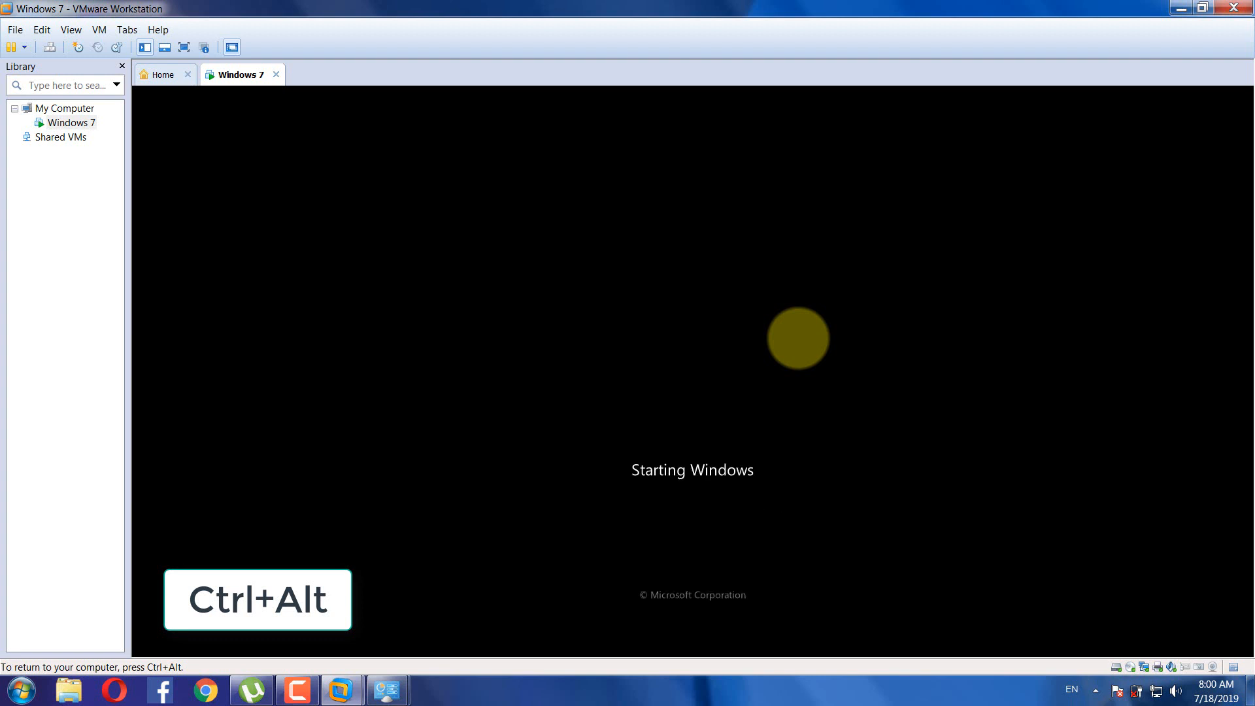
key(ctrl+alt)
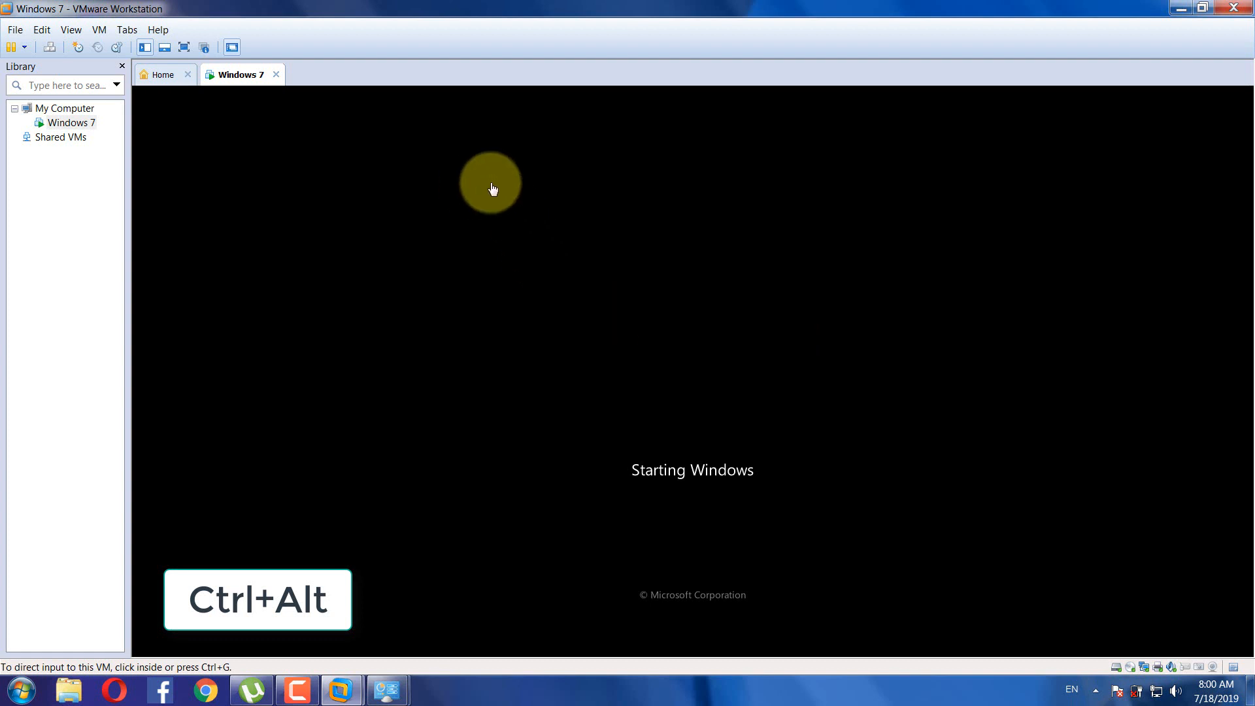